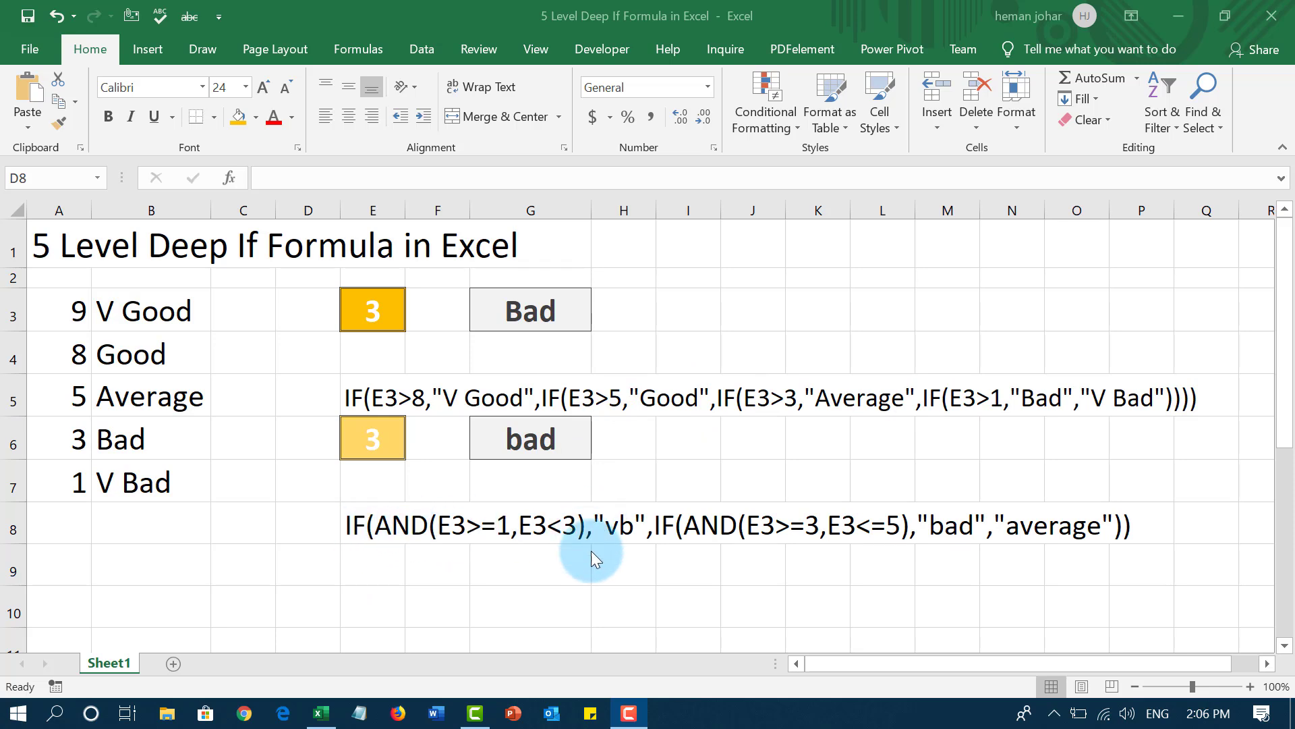
Enter scores 1 through 5 in E3 one at a time, checking G3's grade after each
left_click(361, 311)
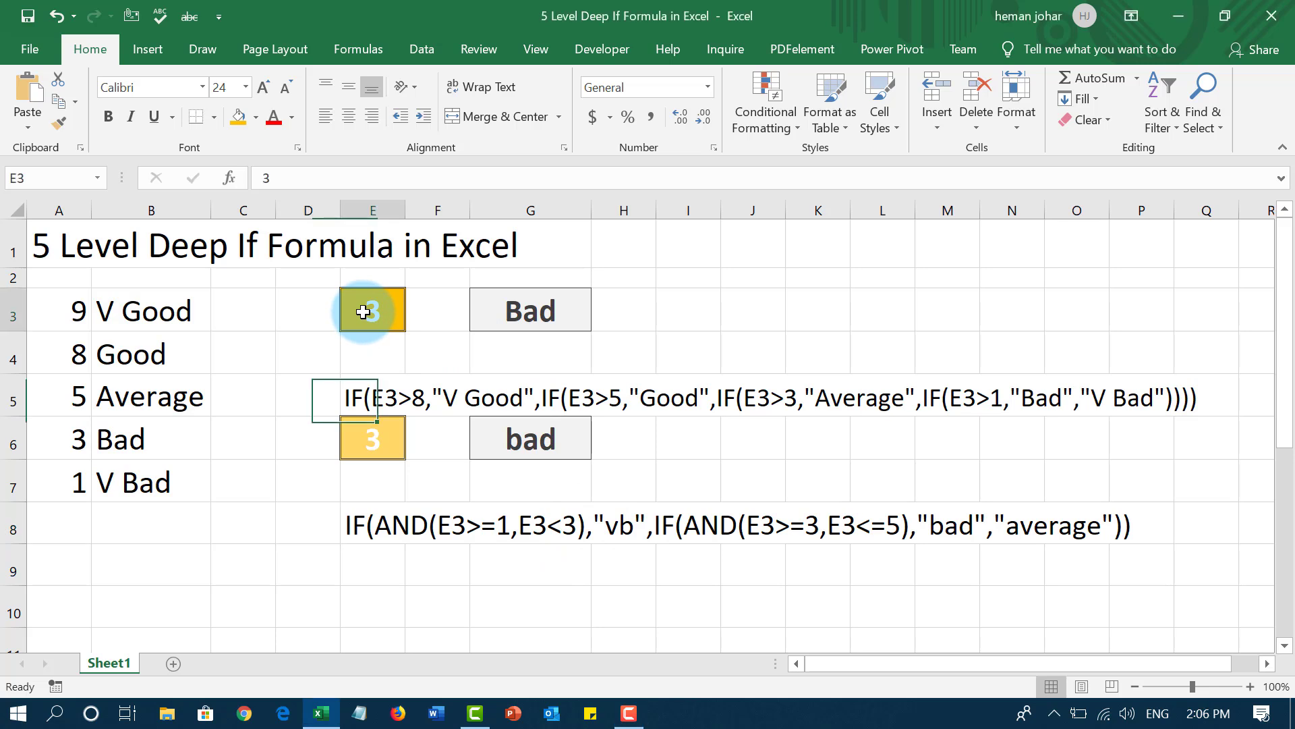
type("1")
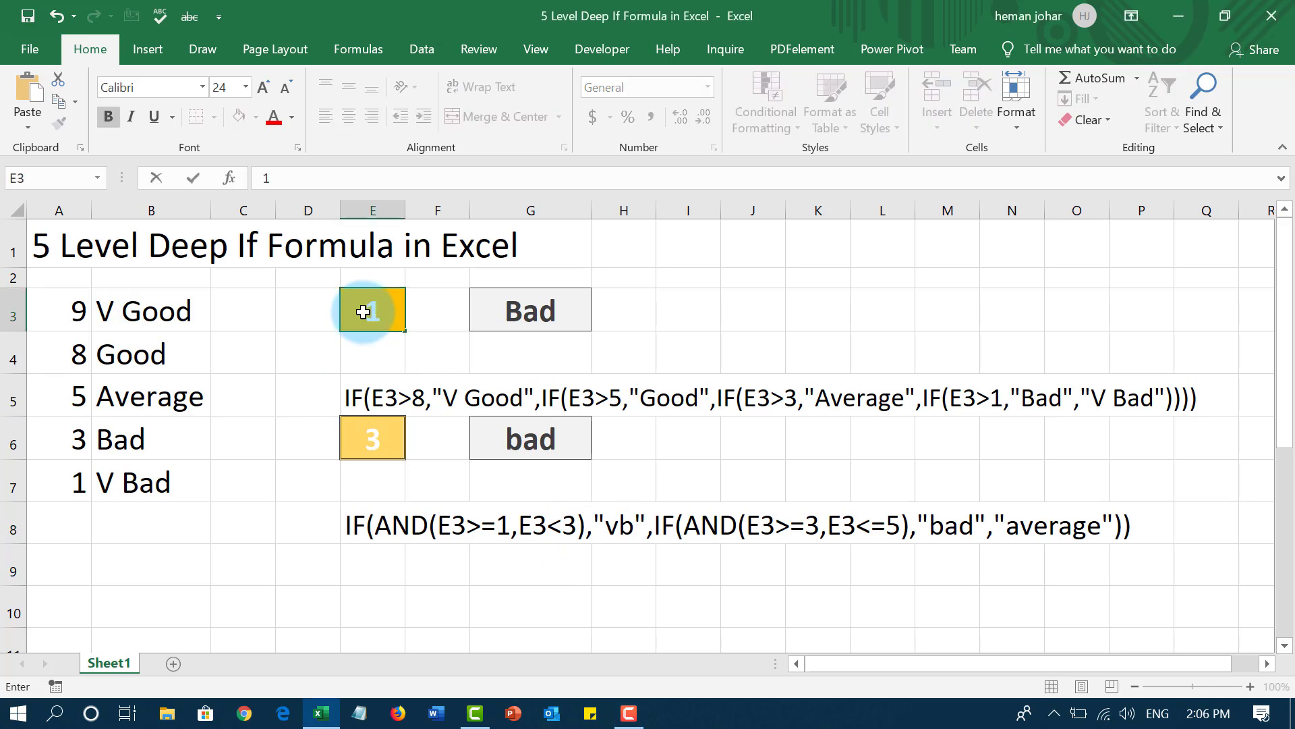
key("Return")
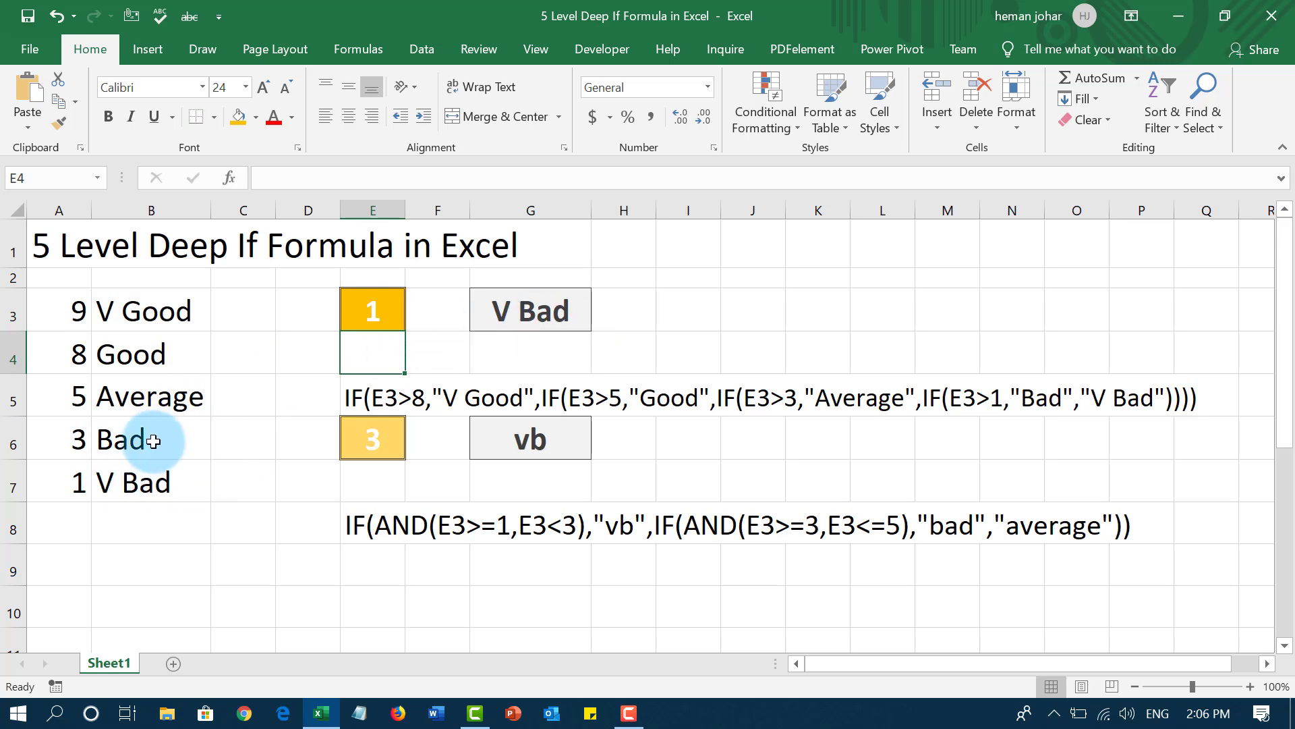
left_click(382, 320)
type("2")
key("Return")
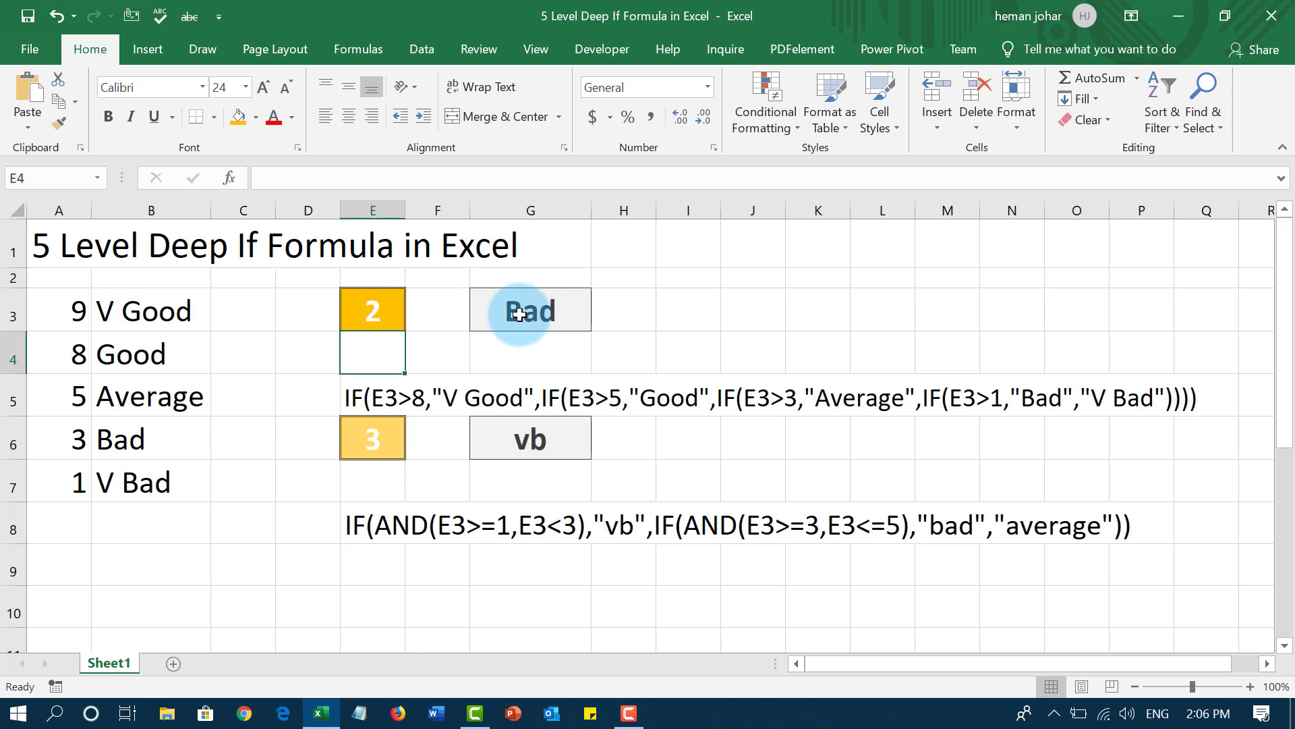
left_click(364, 313)
type("3")
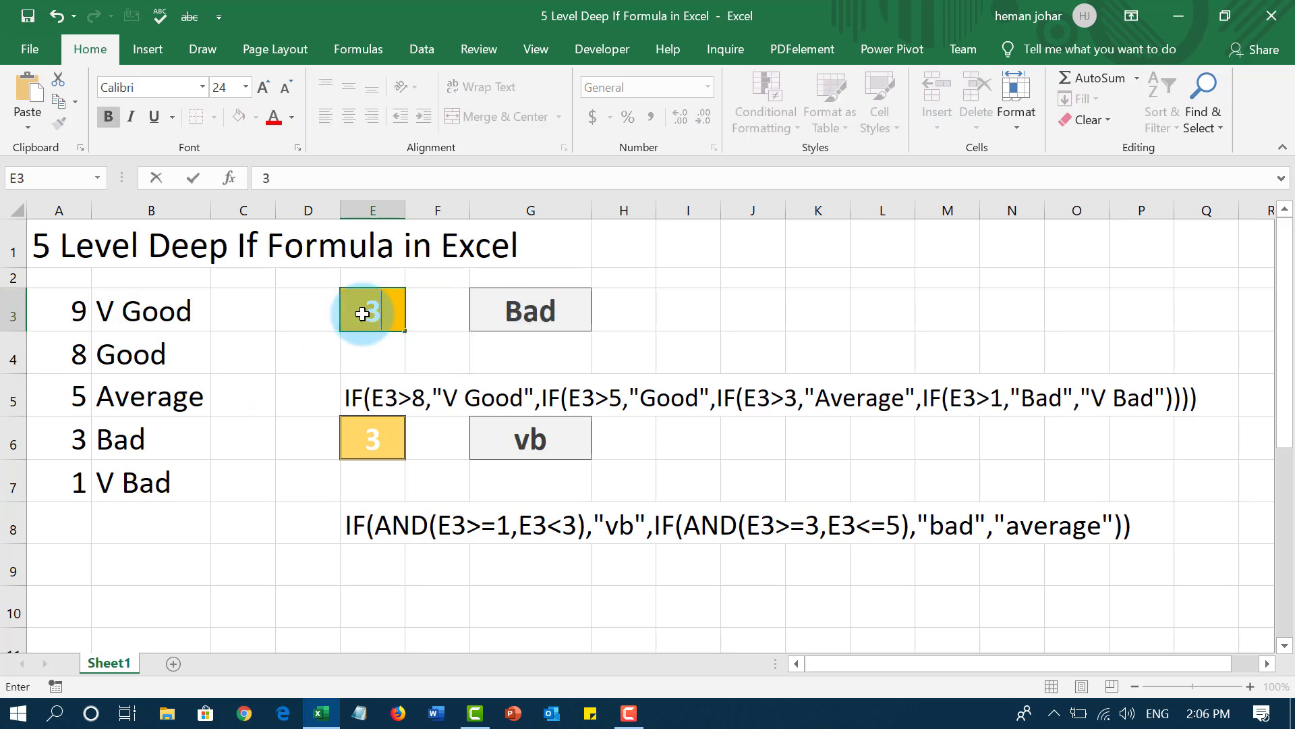
key("Return")
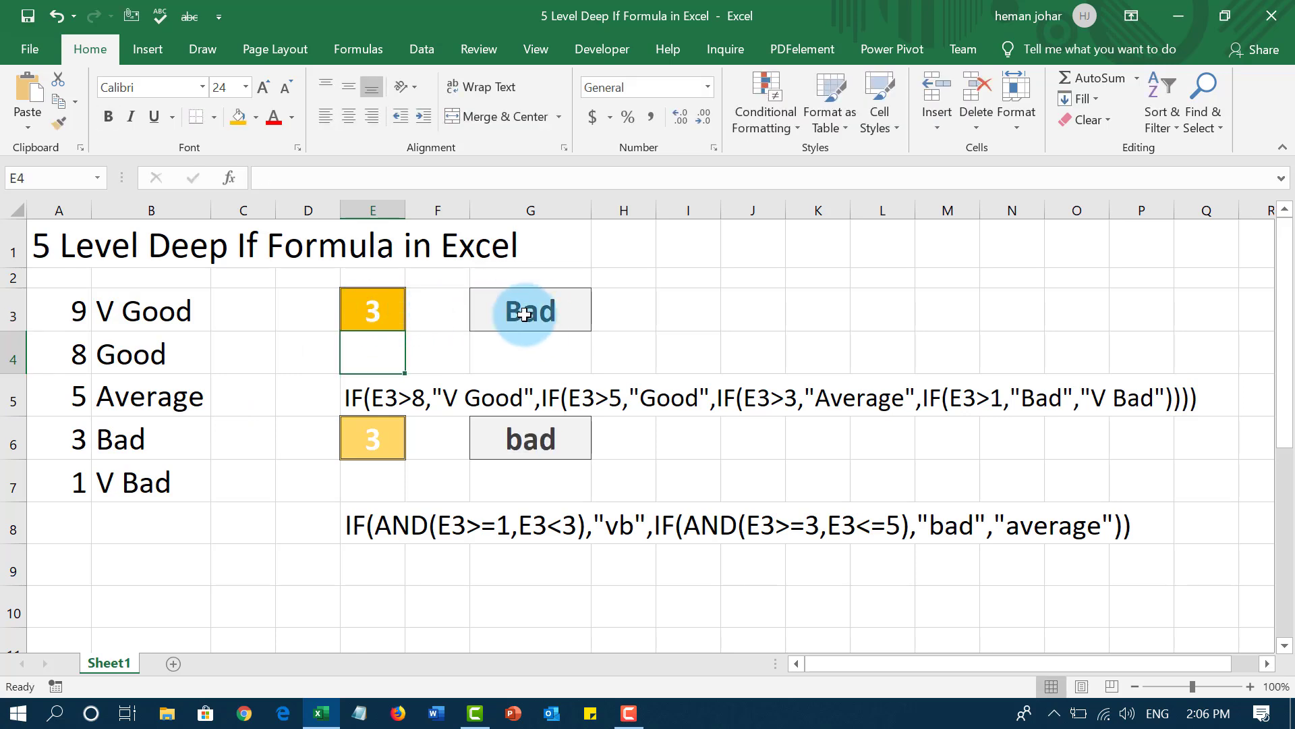
left_click(376, 310)
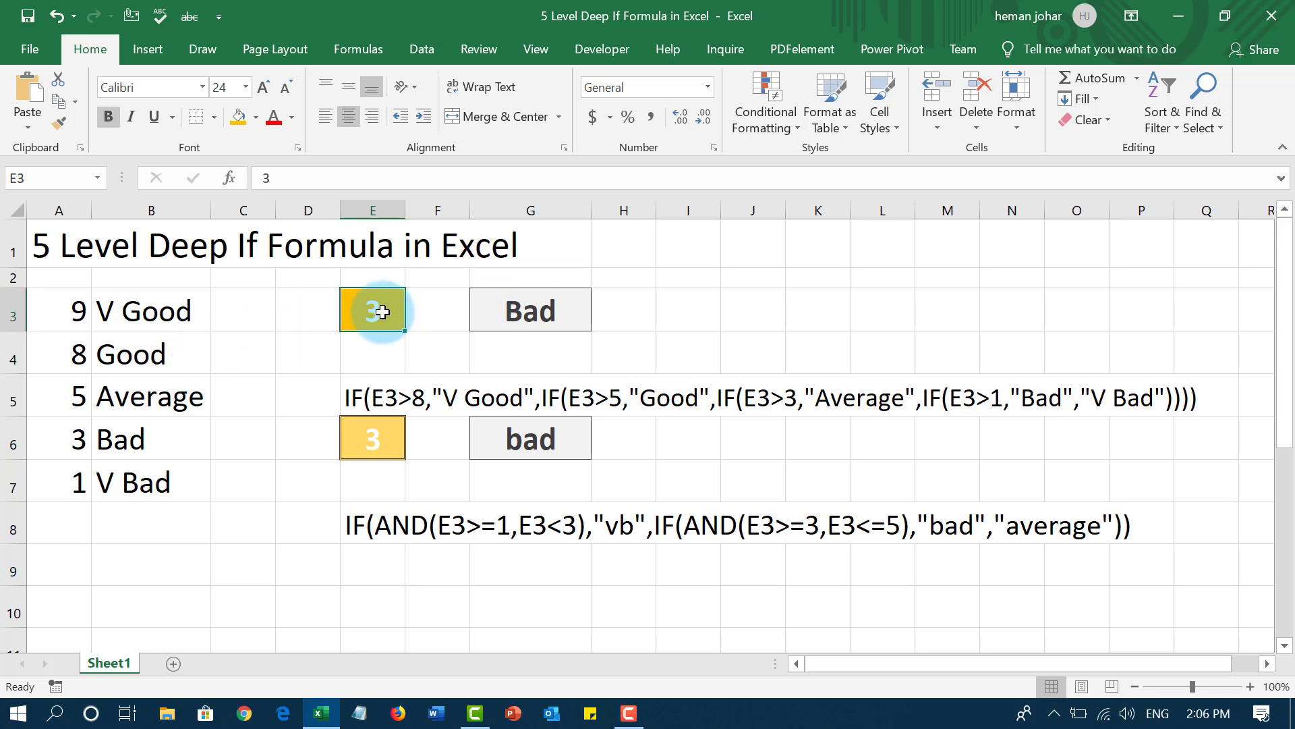
type("4")
key("Return")
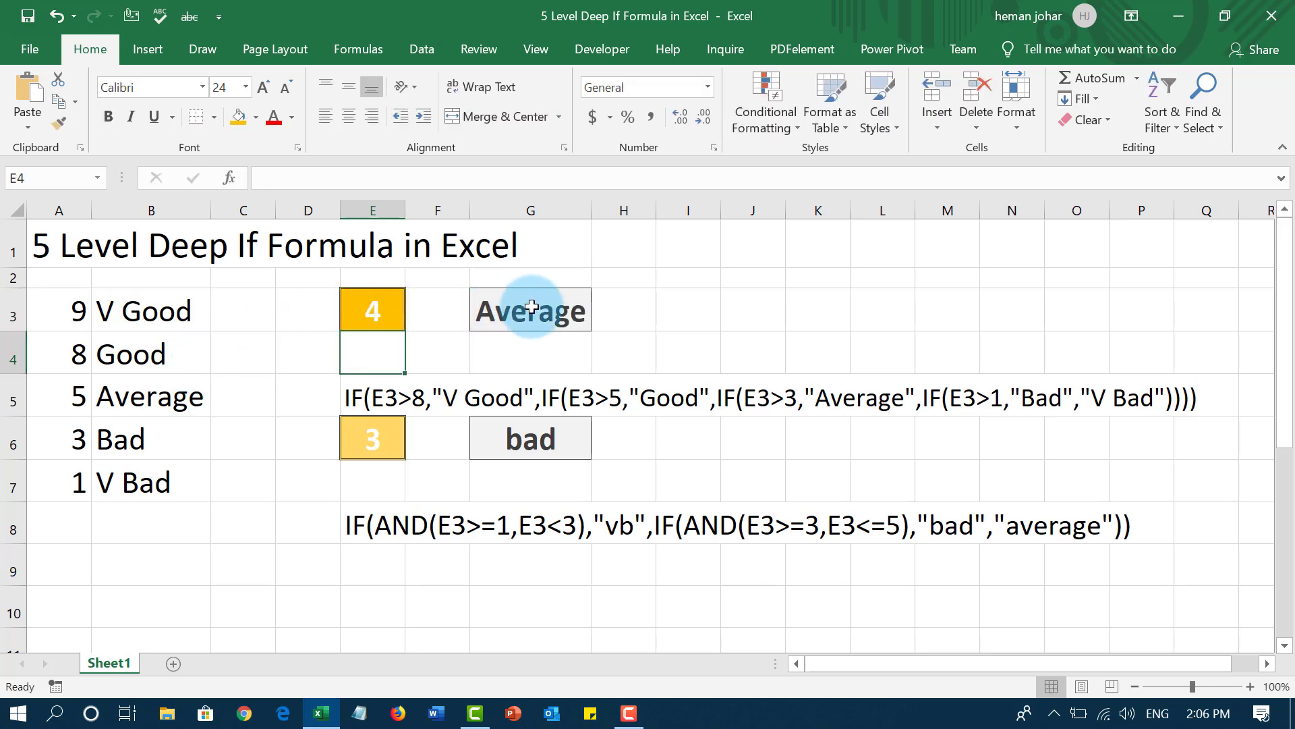
left_click(378, 314)
type("5")
key("Return")
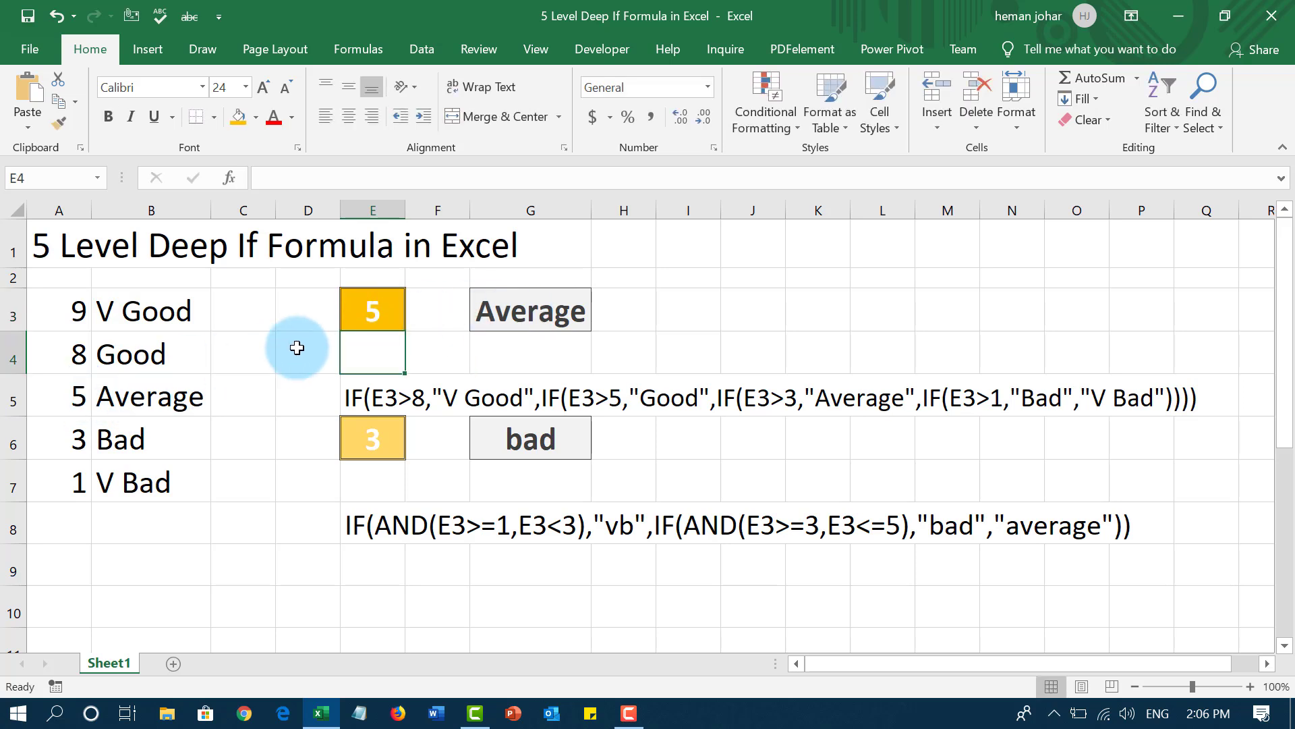
Enter scores 6 through 10 in E3, watching G3's grade update
left_click(370, 311)
type("6")
key("Return")
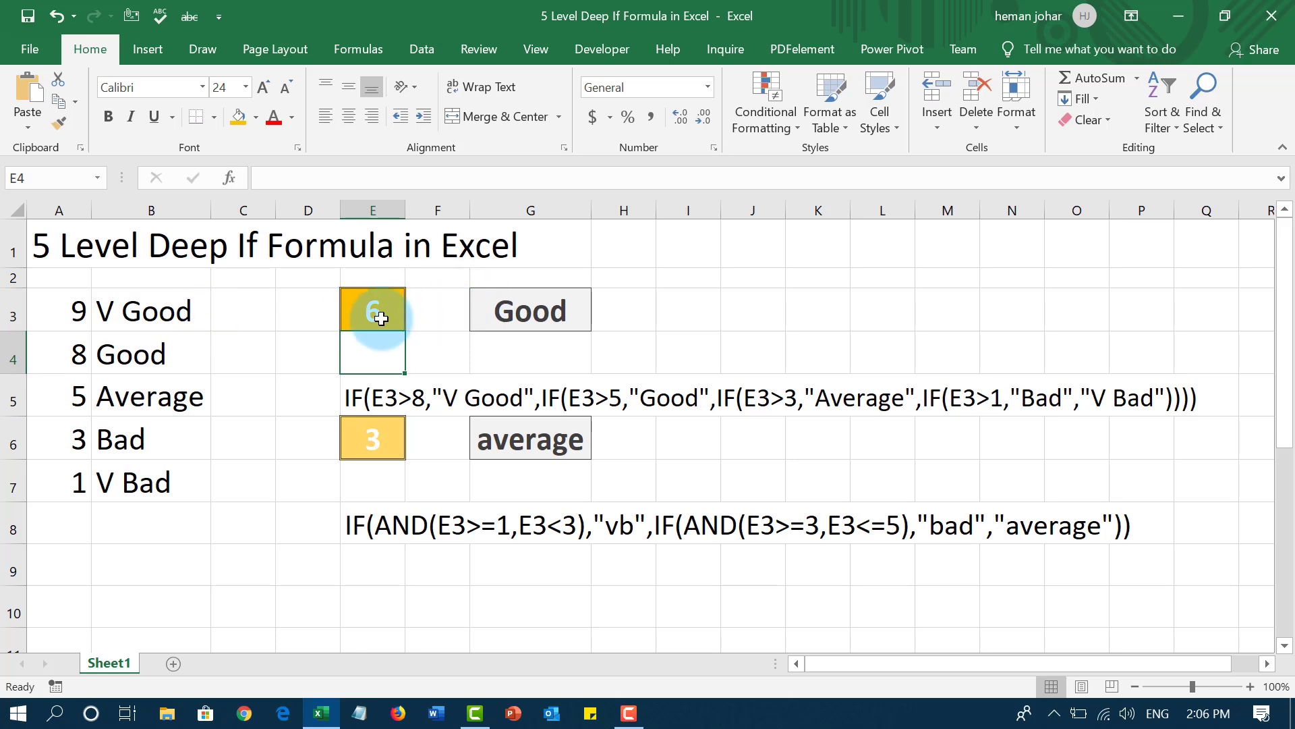
left_click(381, 318)
type("7")
key("Return")
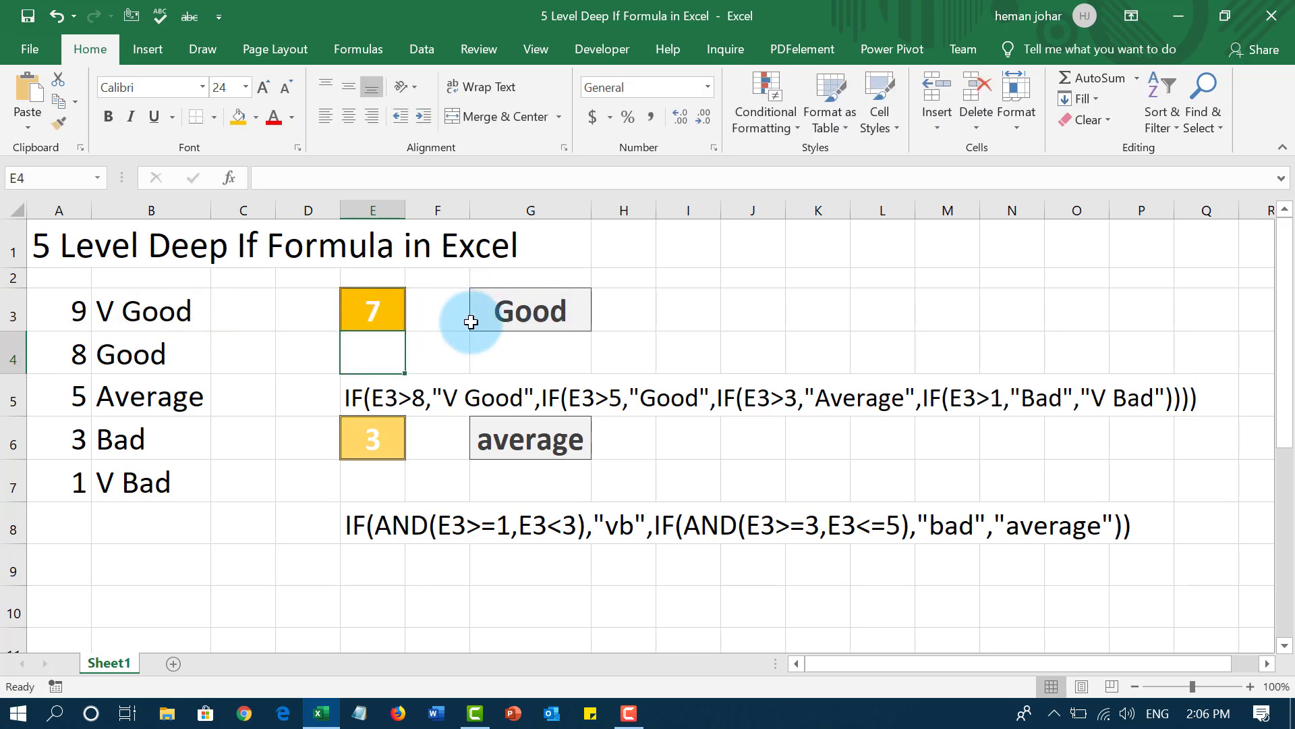
left_click(356, 313)
type("8")
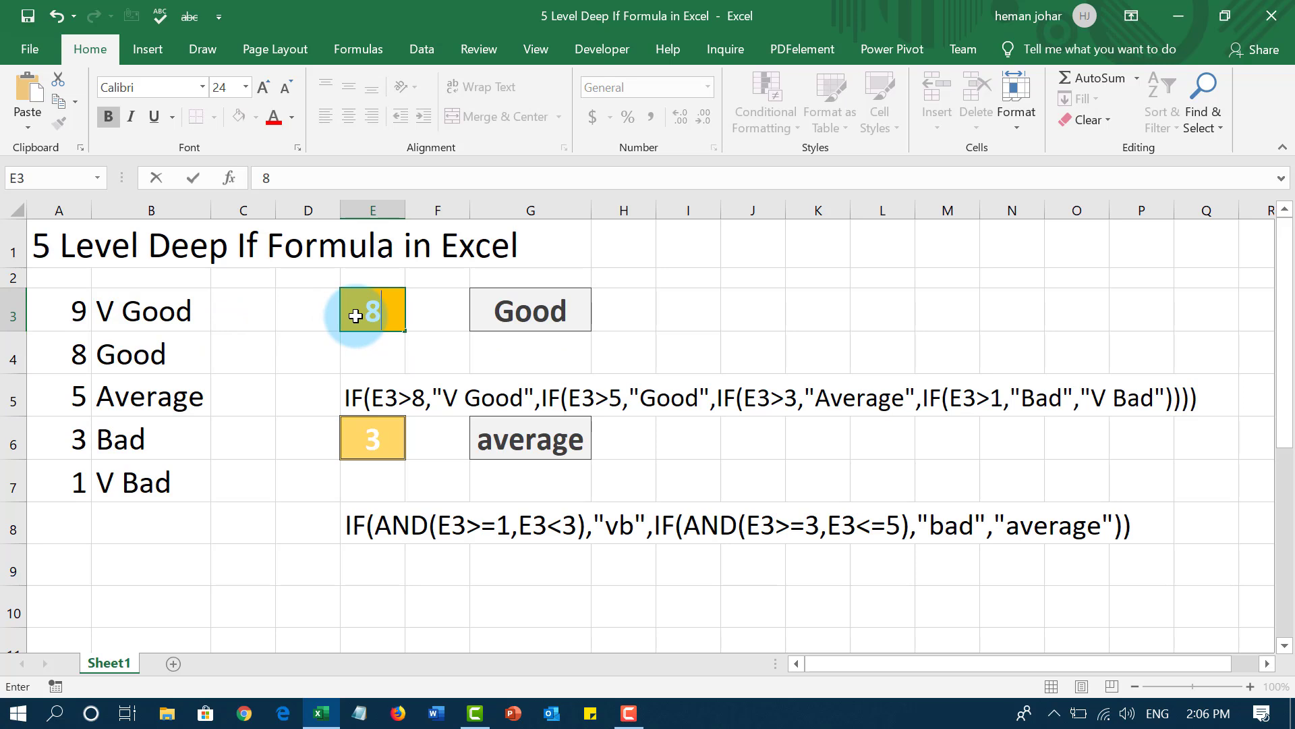
key("Return")
left_click(368, 313)
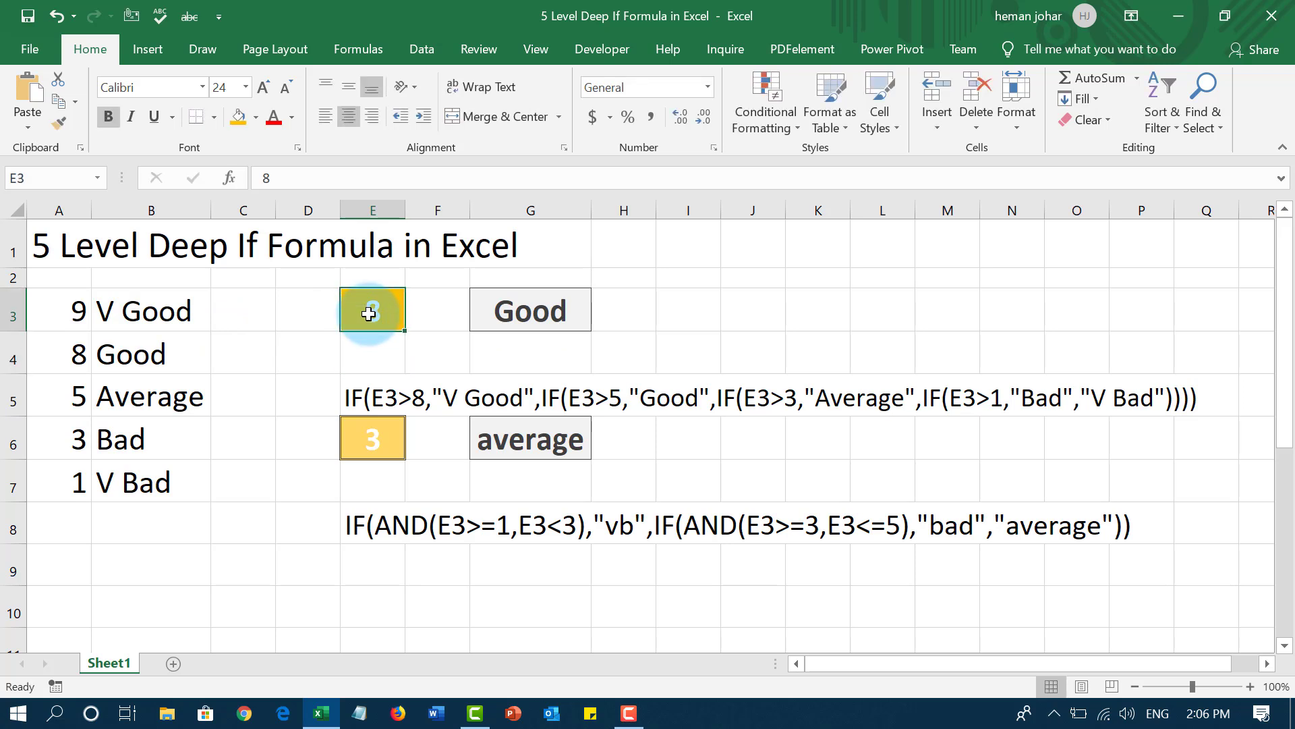
type("9")
key("Return")
left_click(349, 305)
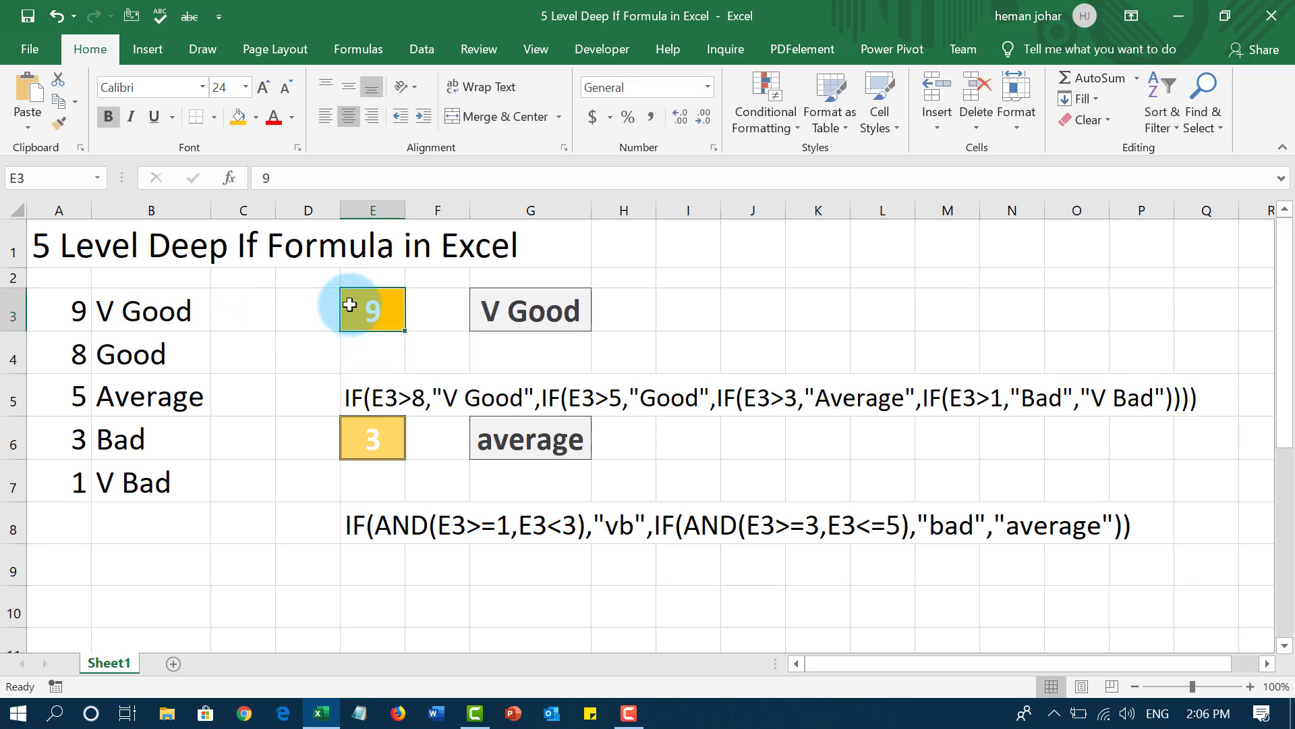
type("10")
key("Return")
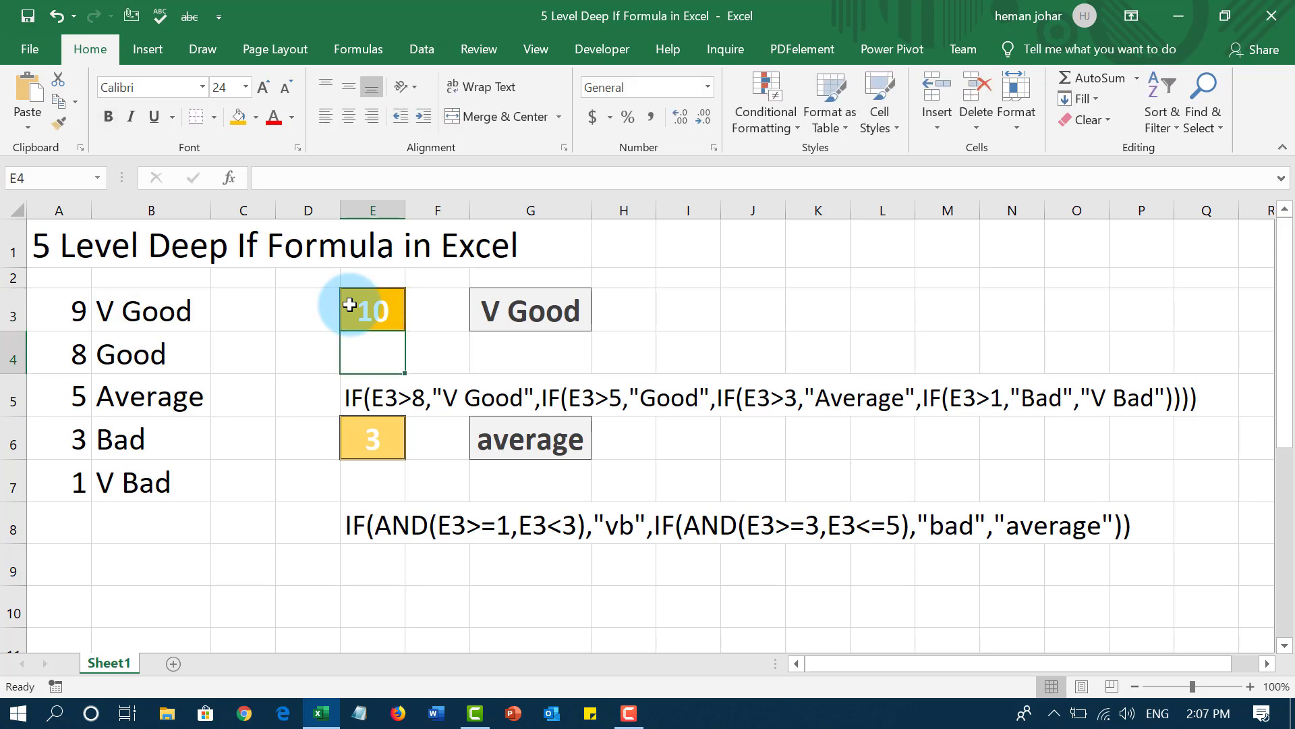
Enter a score of -1 in E3 so G3 shows V Bad
left_click(381, 309)
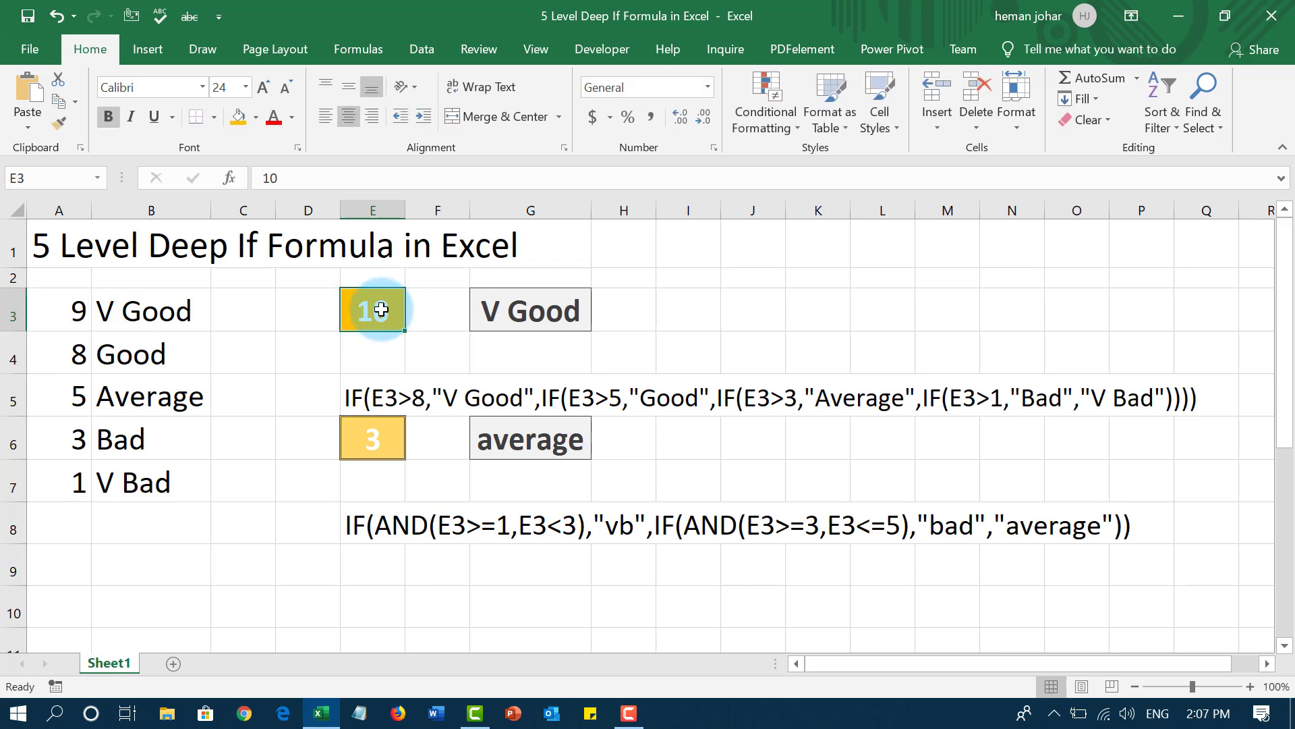
type("-1")
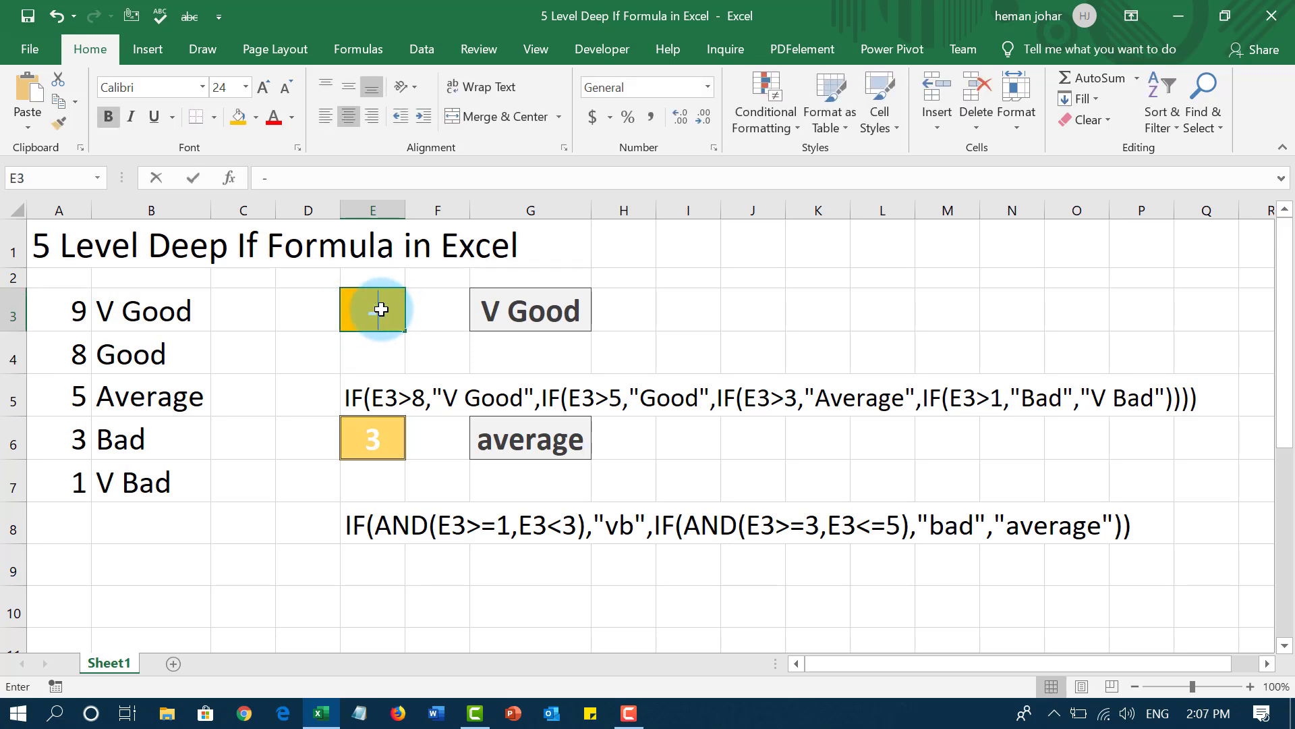
key("Return")
left_click(381, 310)
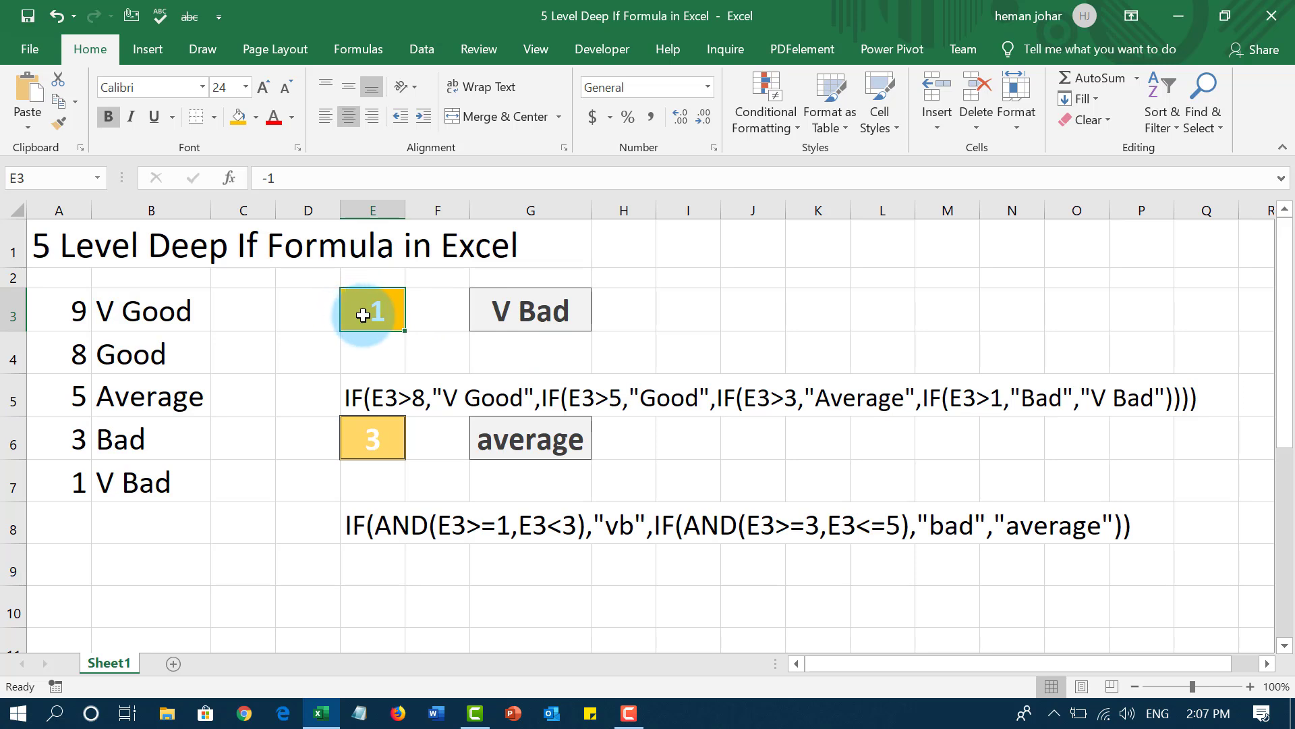
Select G3 and delete its nested IF formula, leaving the cell blank
left_click(522, 307)
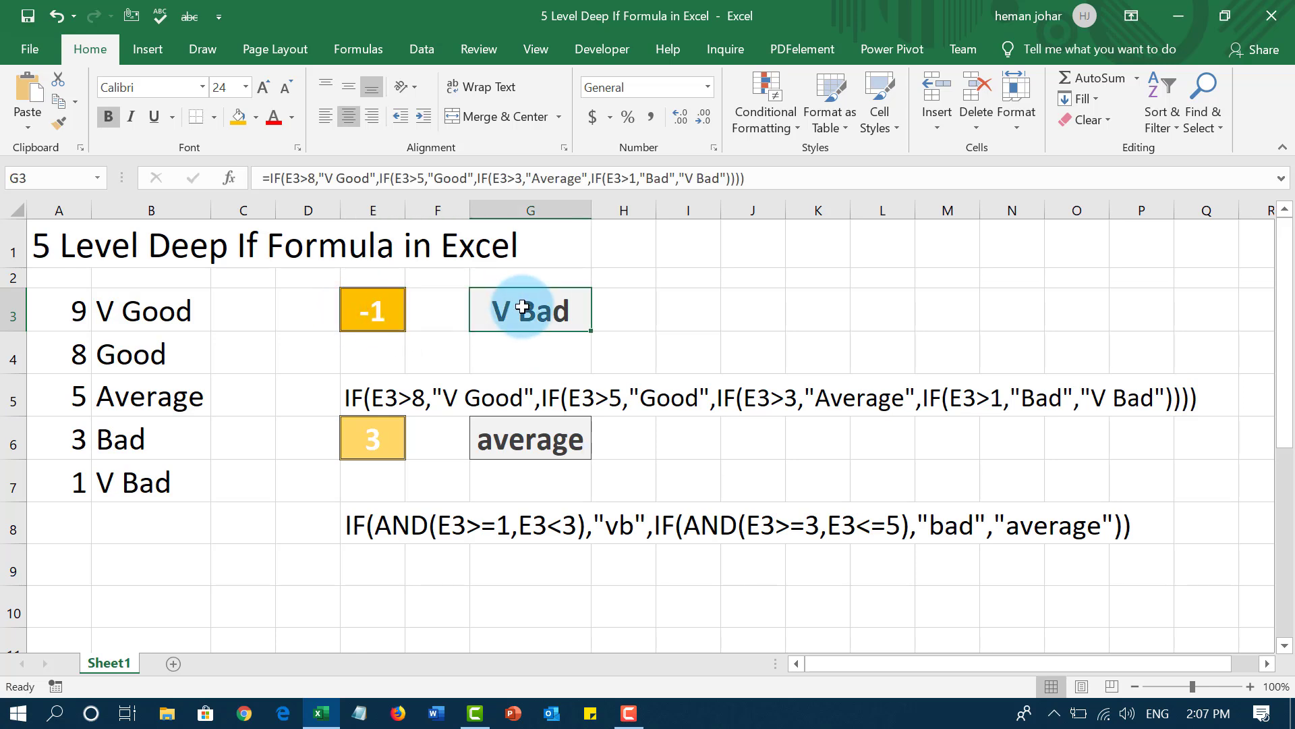
key("Delete")
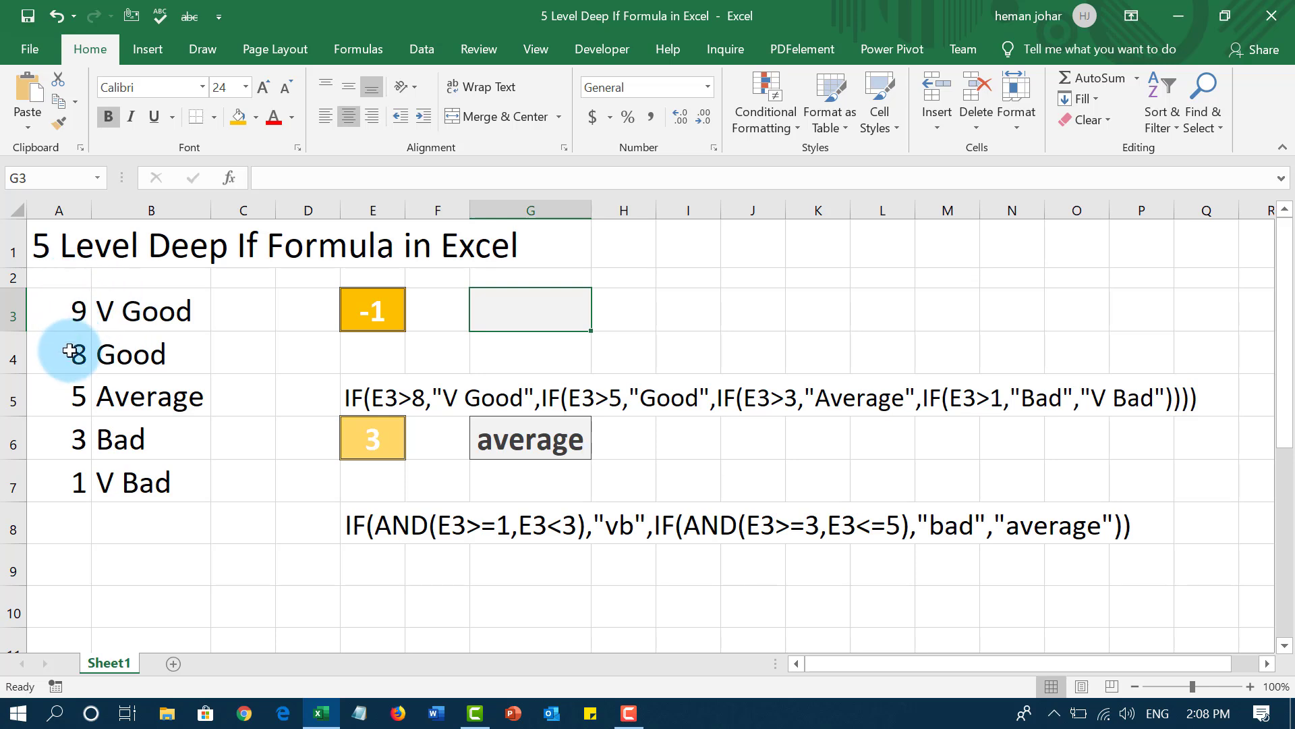
Start G3's formula as =IF(E3>8,"Very Good",IF( and reference a score cell for the next test
type("=")
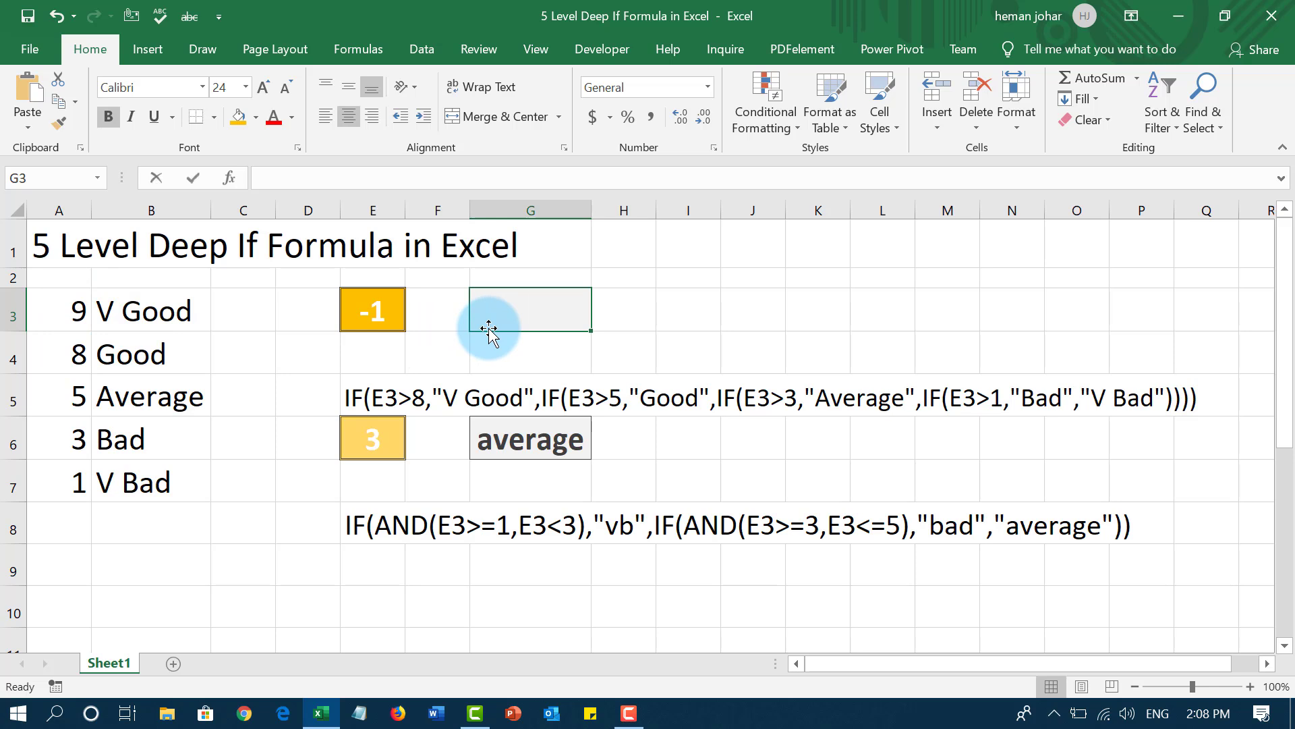
type("if")
key("Tab")
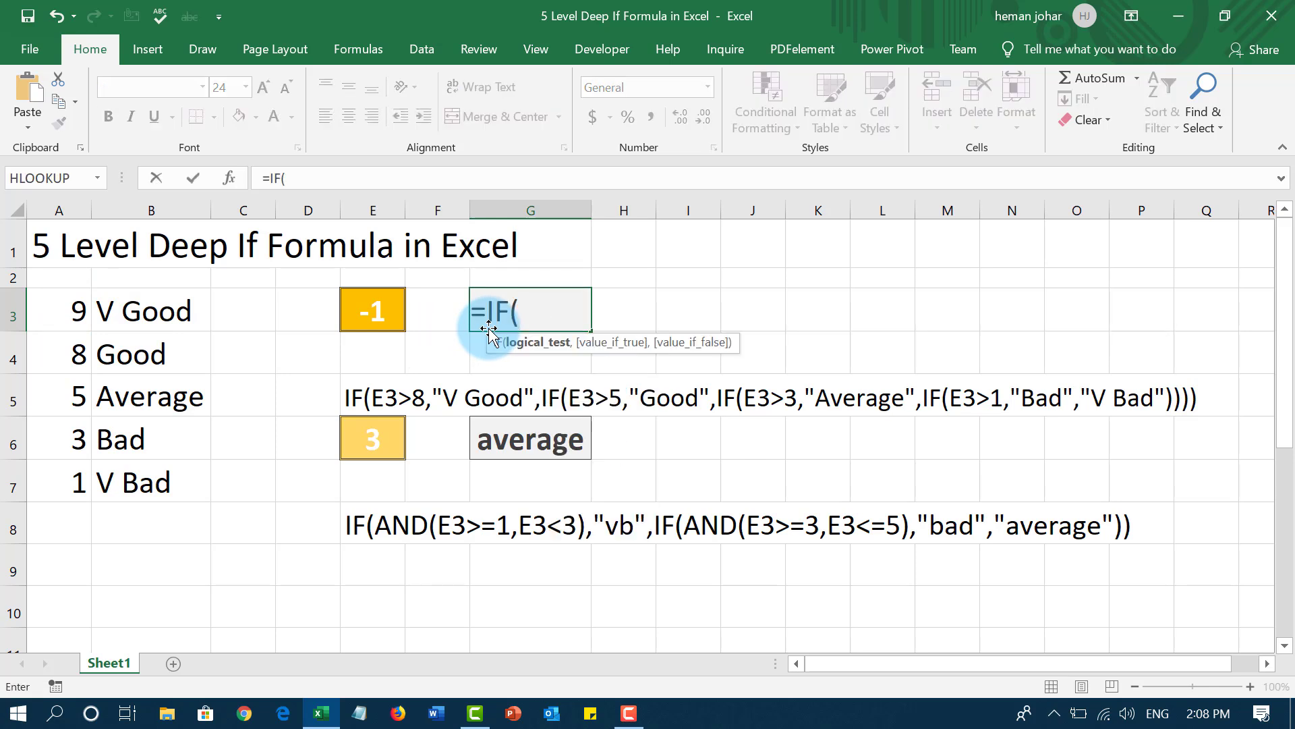
left_click(364, 310)
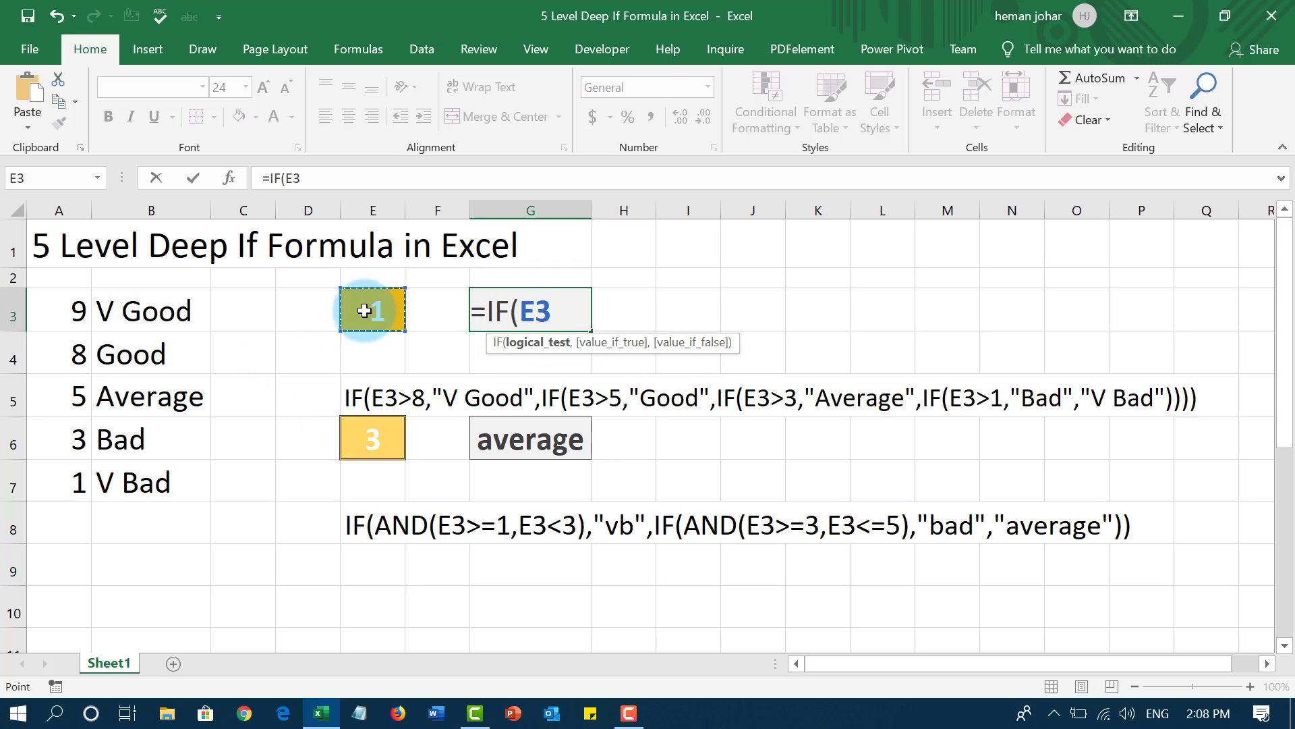
type(">8")
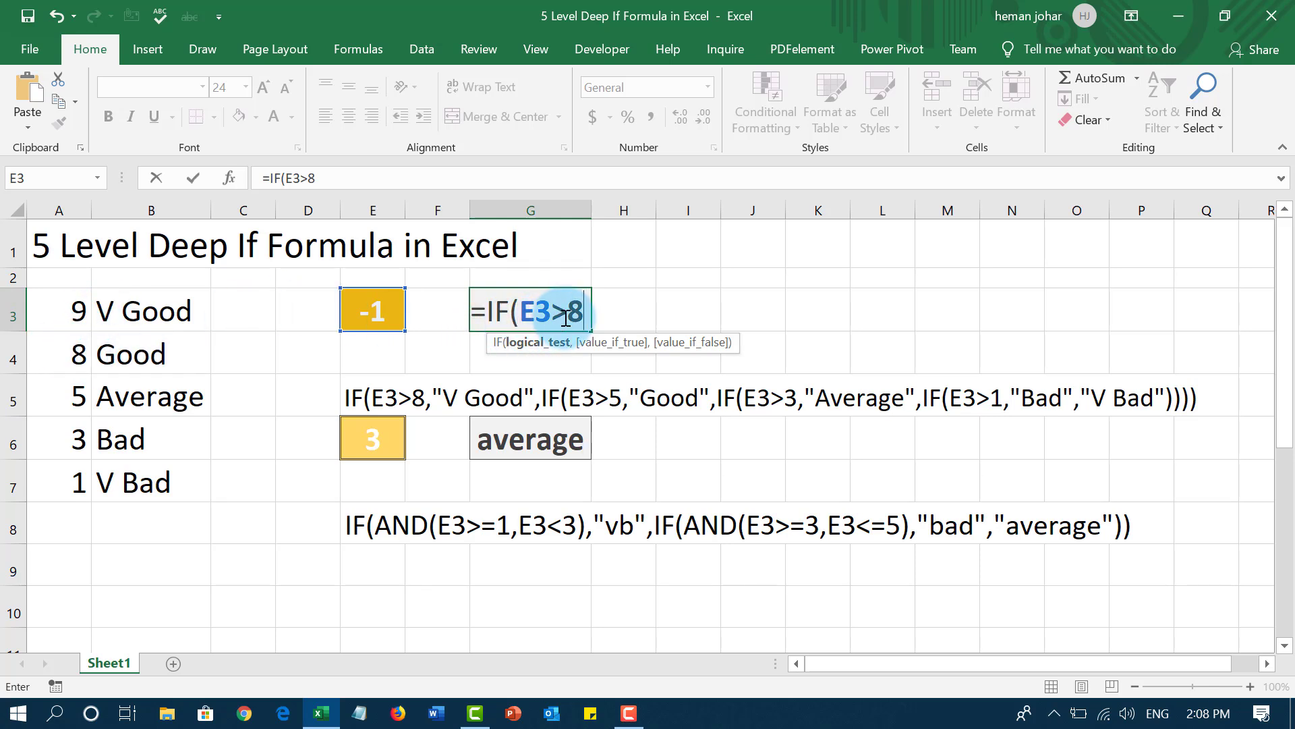
type(",")
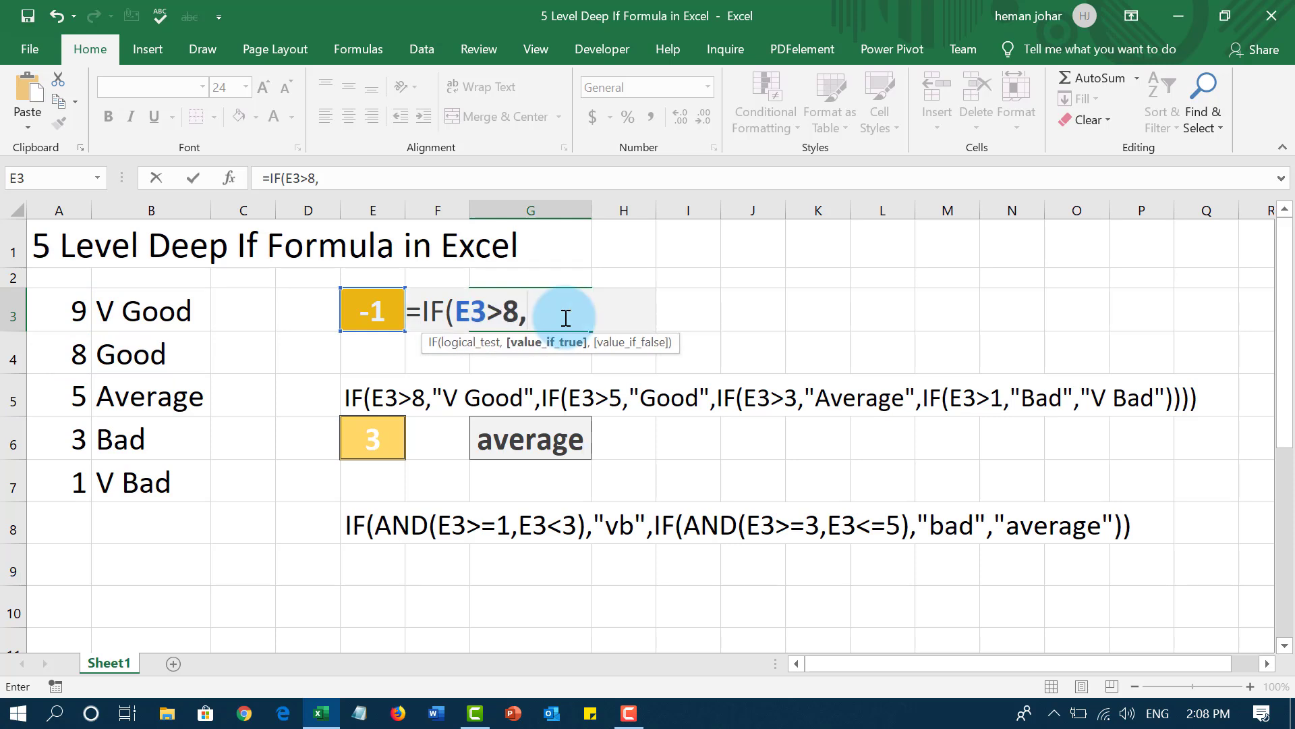
type("\"V")
key("BackSpace")
type("V")
type("er")
type("y G")
type("oo")
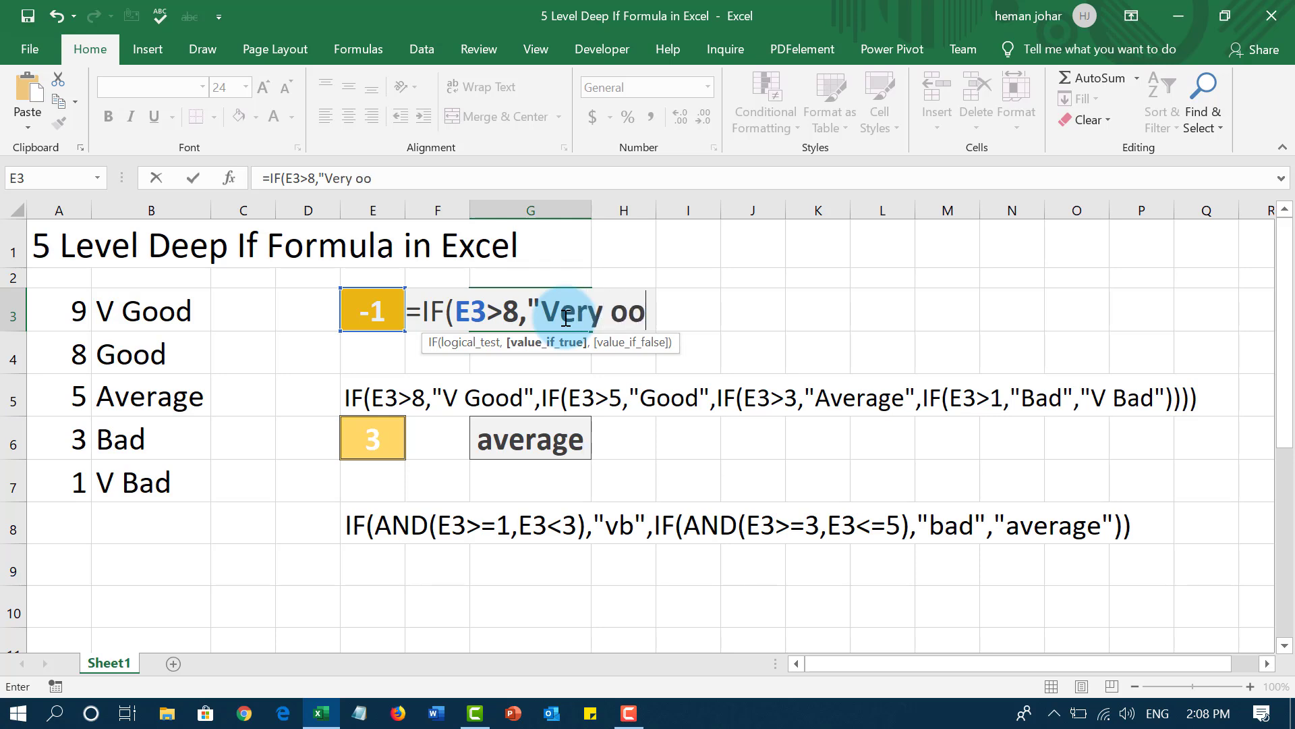
key("BackSpace")
key("BackSpace")
type("Good")
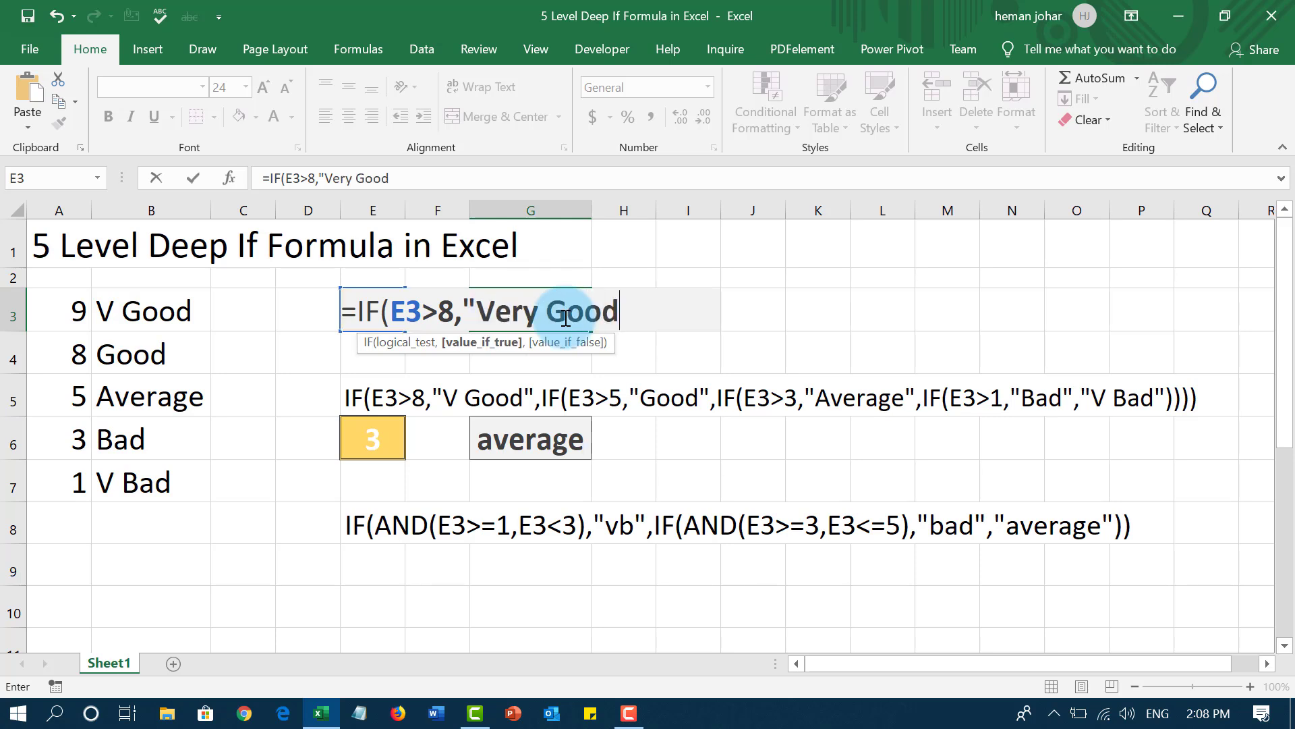
type("\",")
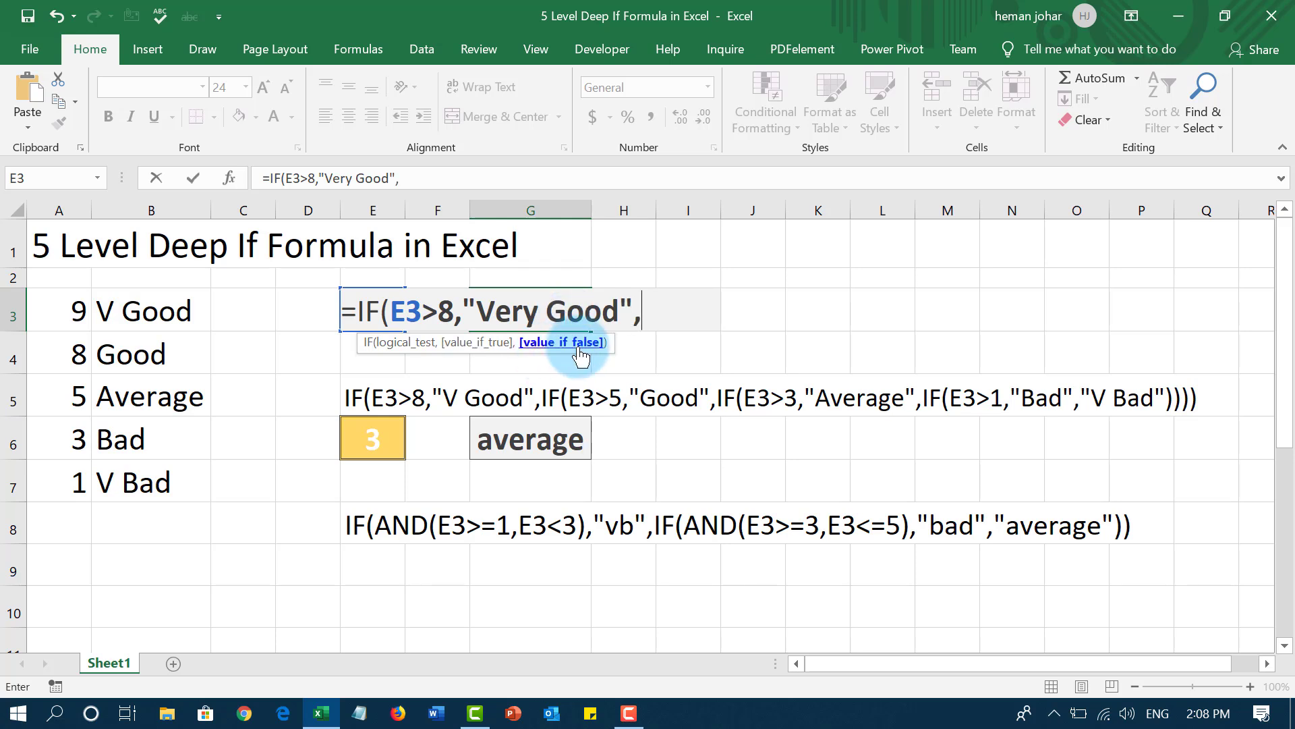
type("i")
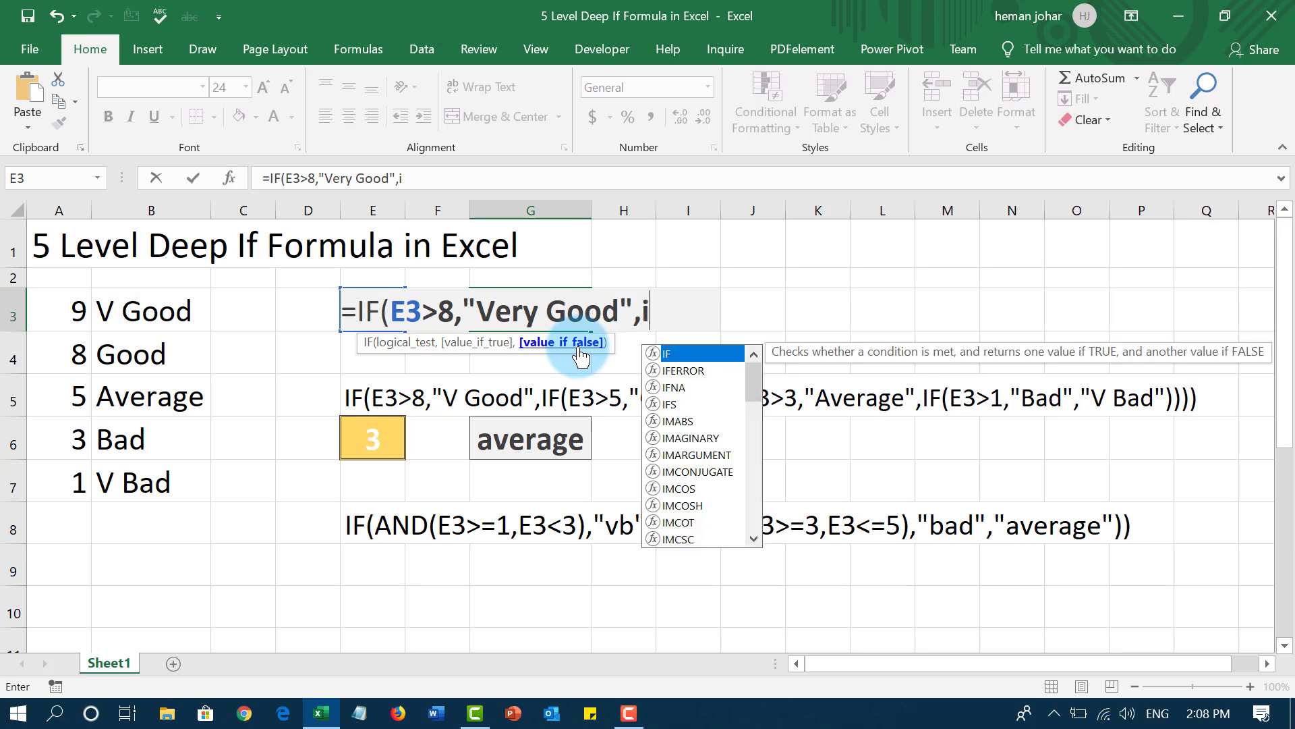
type("f(")
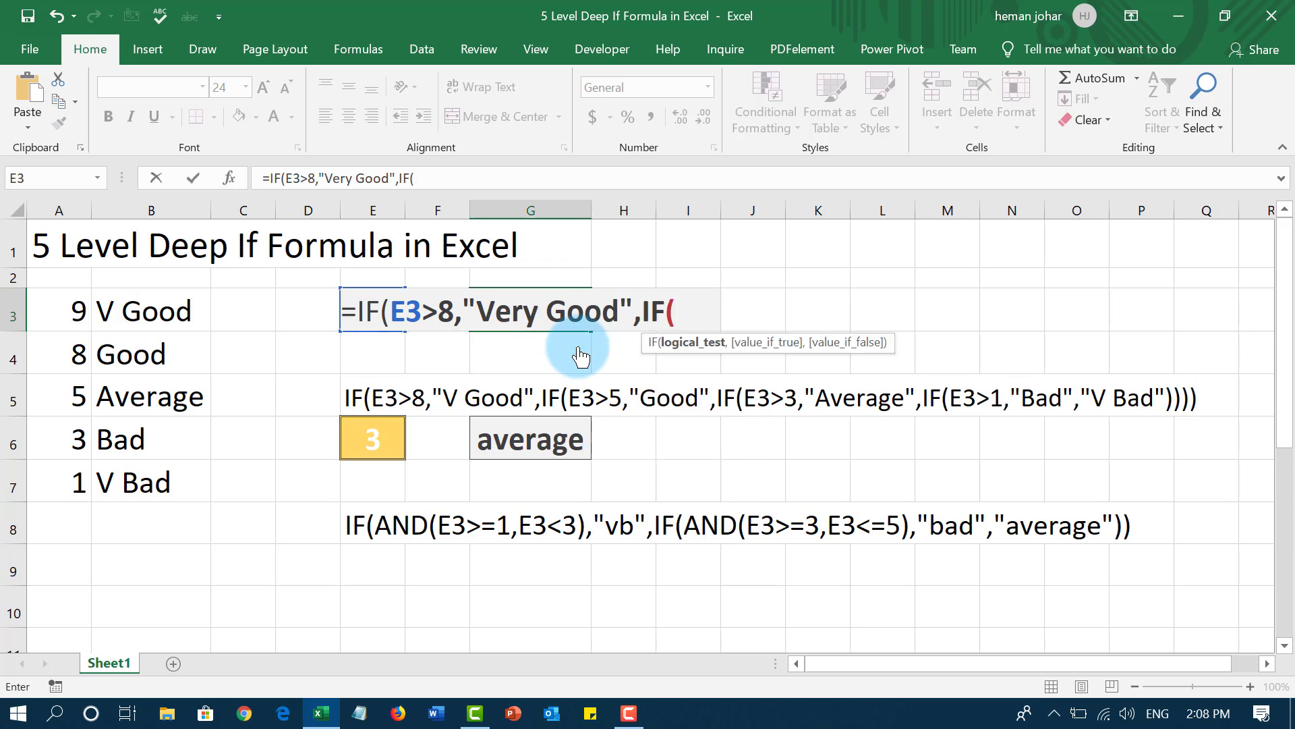
left_click(373, 344)
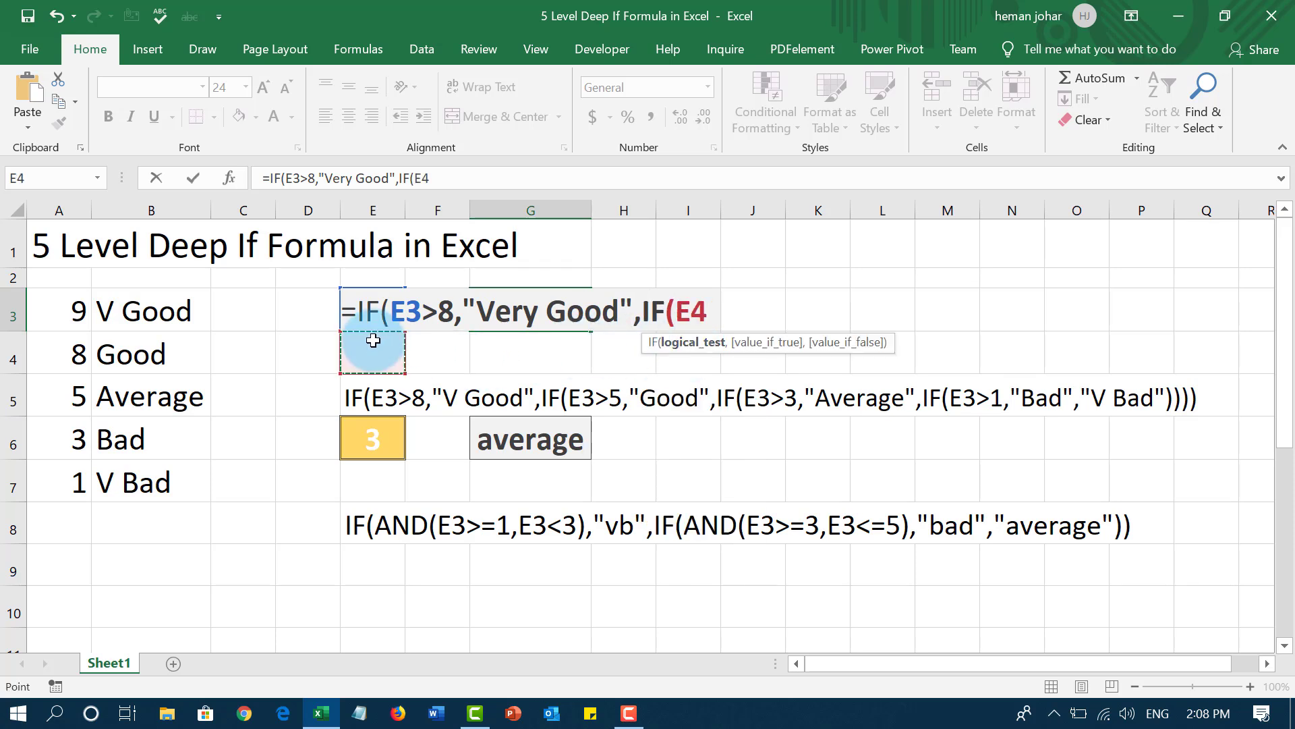
Point the second IF's test at E3 instead of E4
left_click(369, 314)
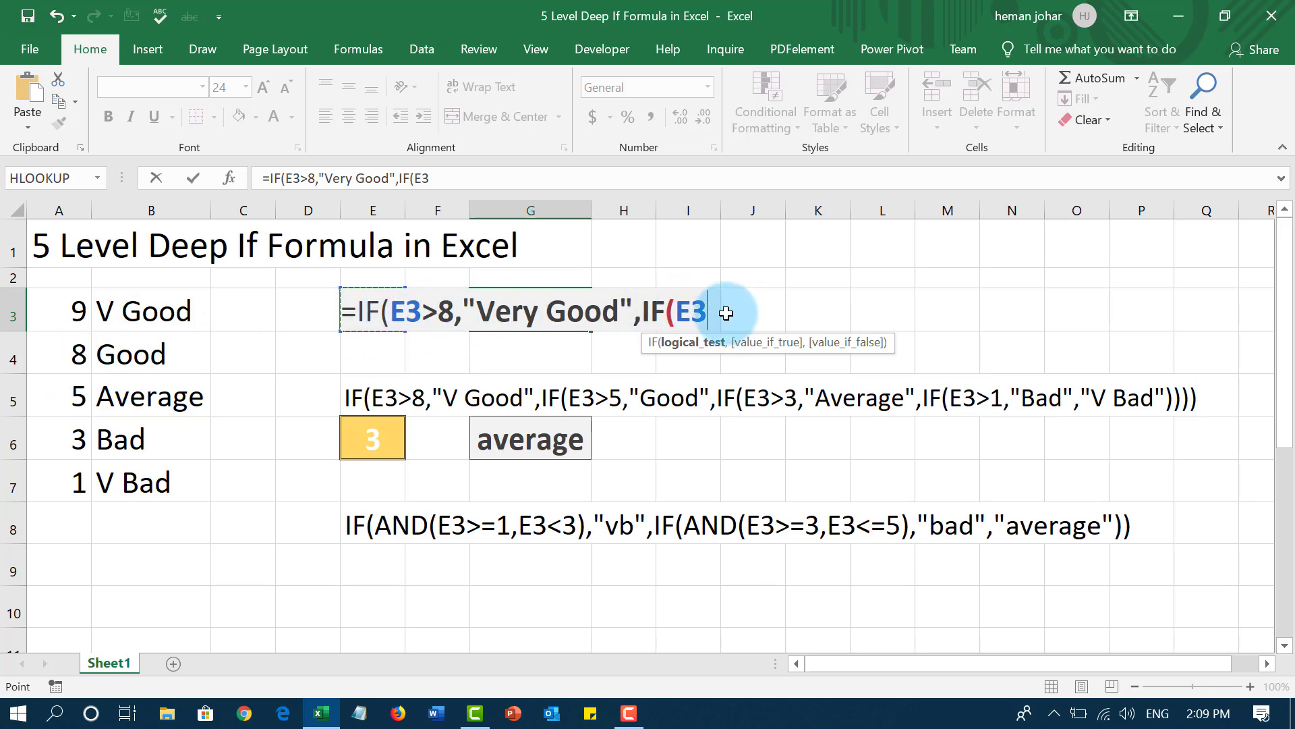
Add E3>5 returning "Good", then a third IF with E3>3 returning "Average"
type(">5")
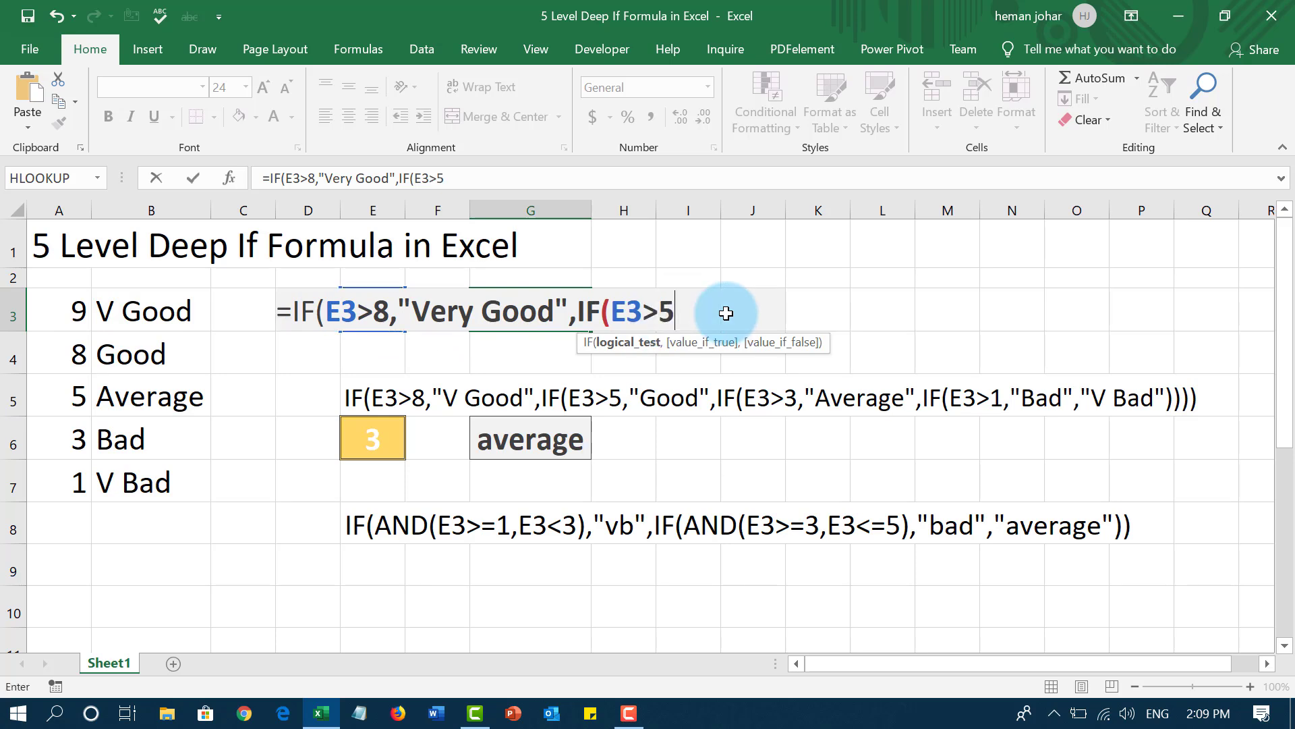
type(",")
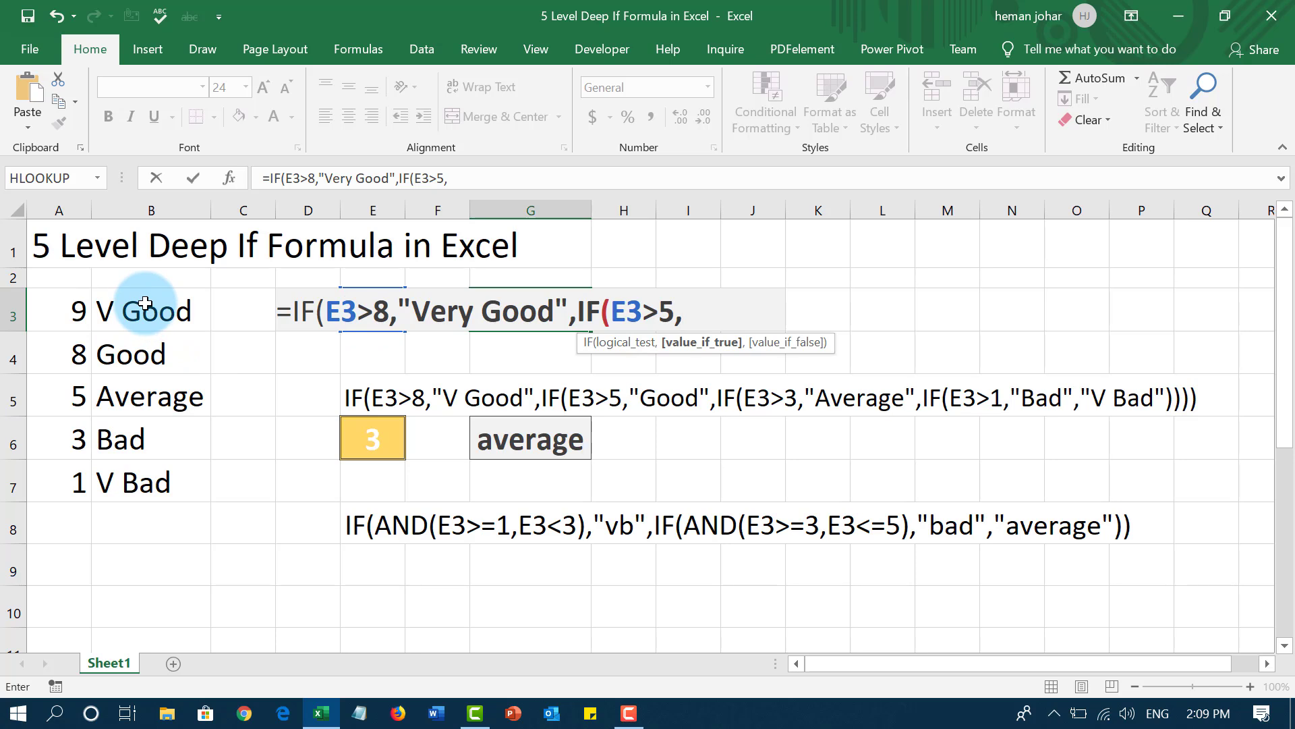
type("\"")
type("Godd")
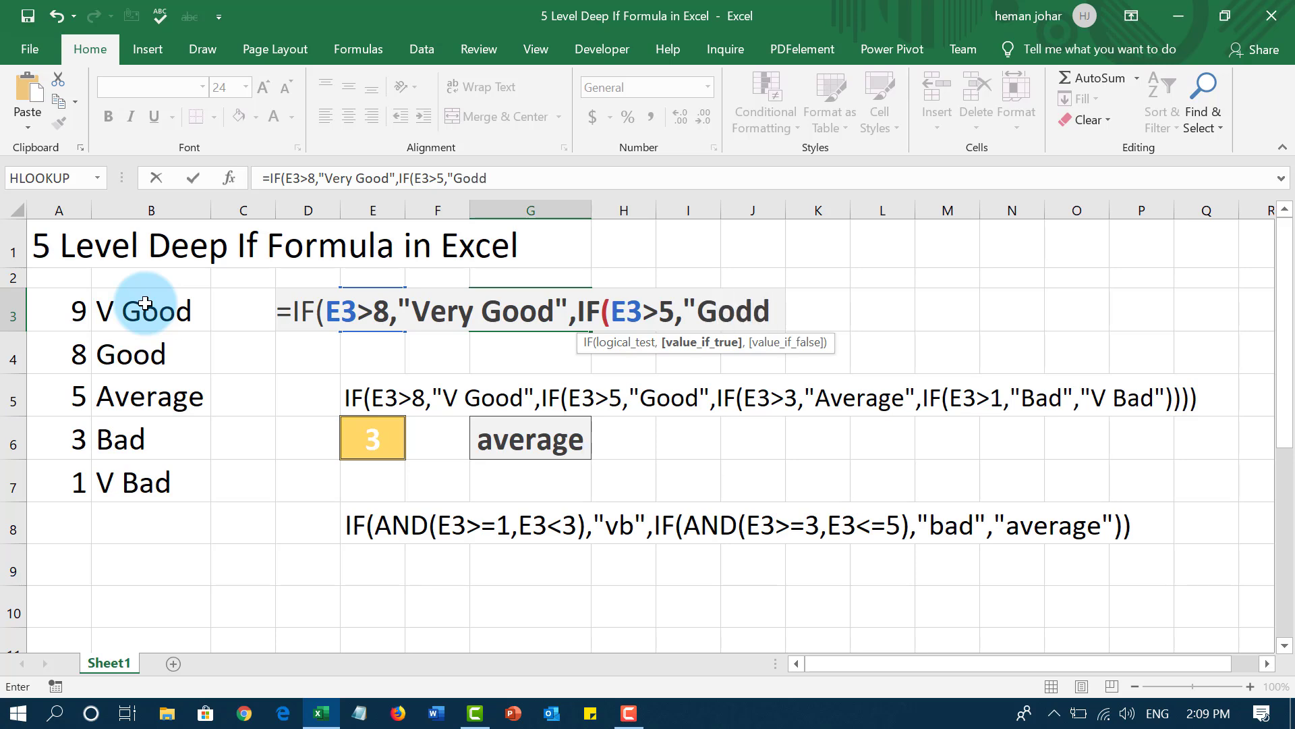
key("BackSpace")
key("BackSpace")
type("od")
type("\",")
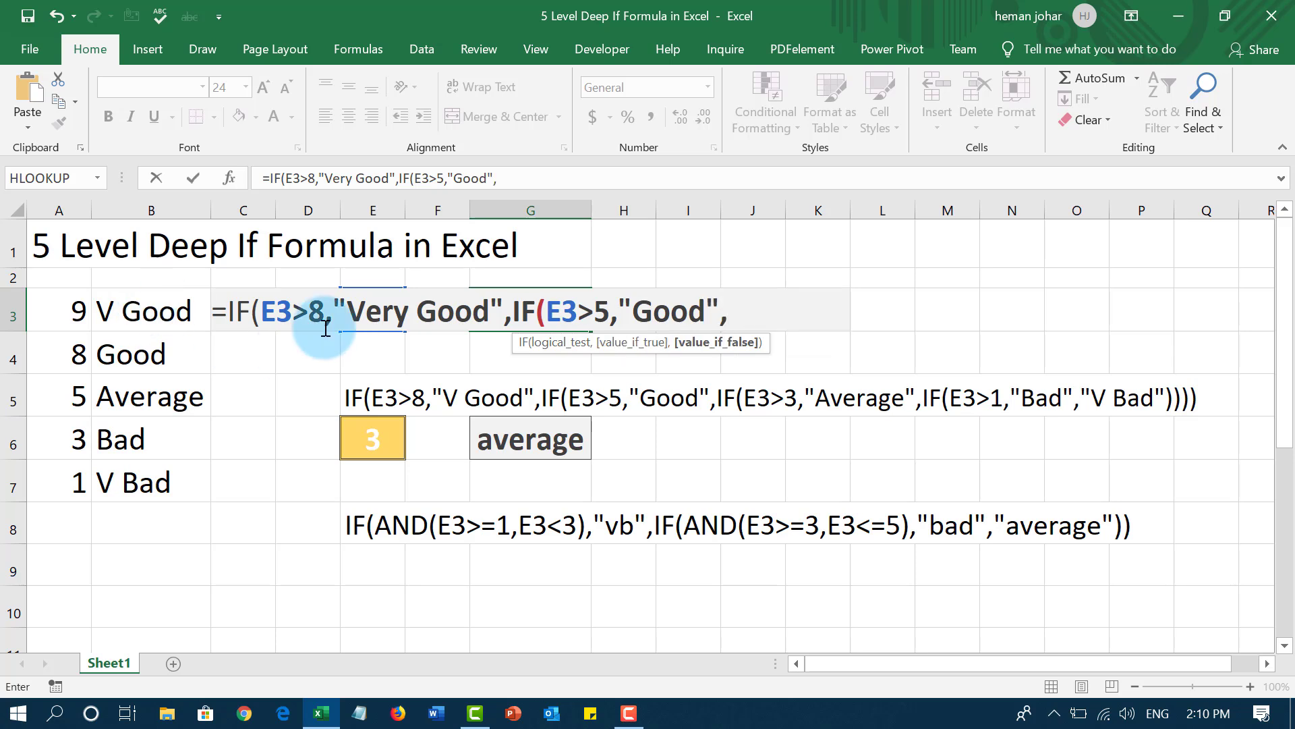
type("if")
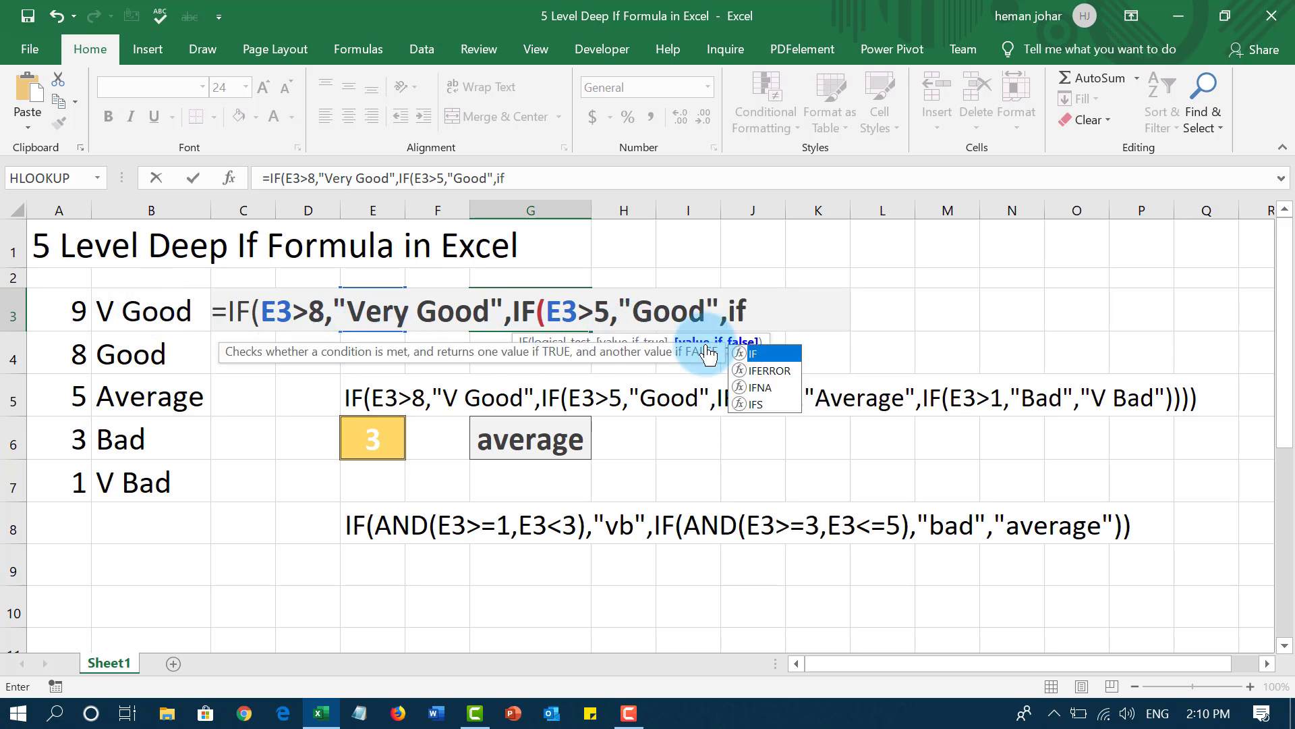
key("Tab")
type("e")
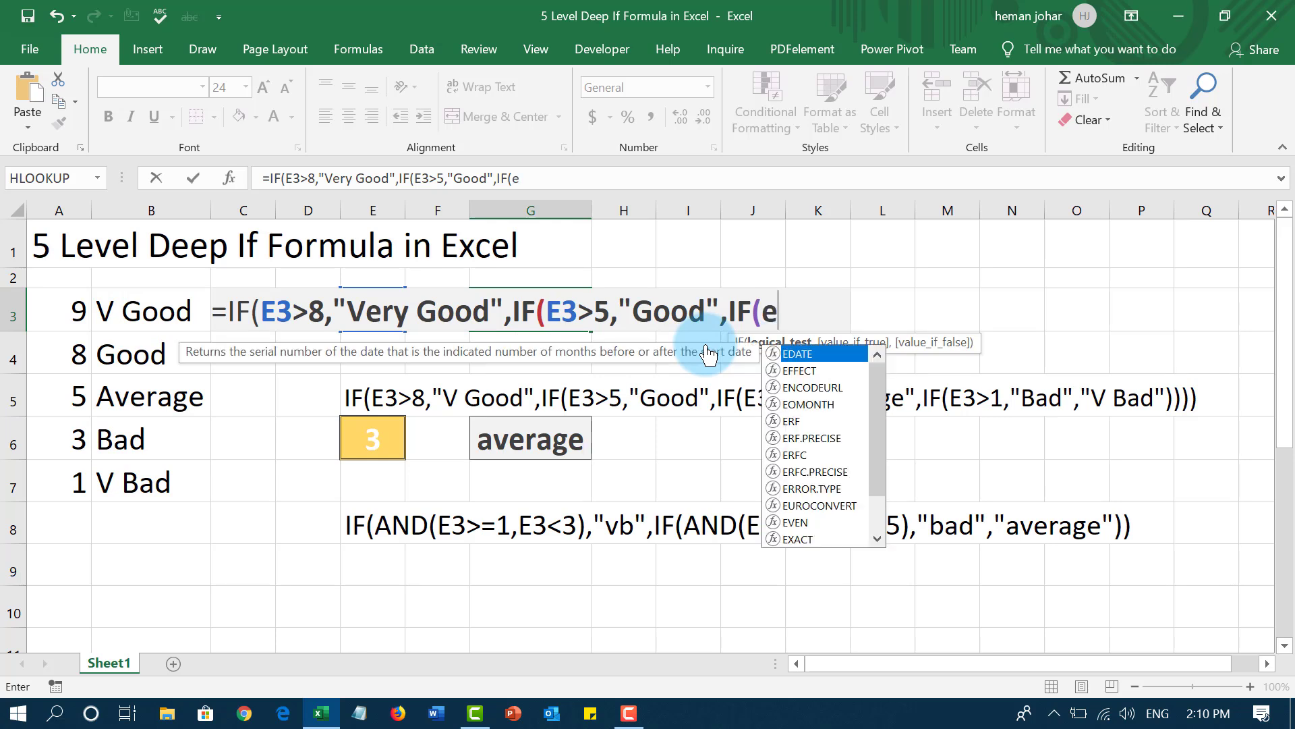
type("3")
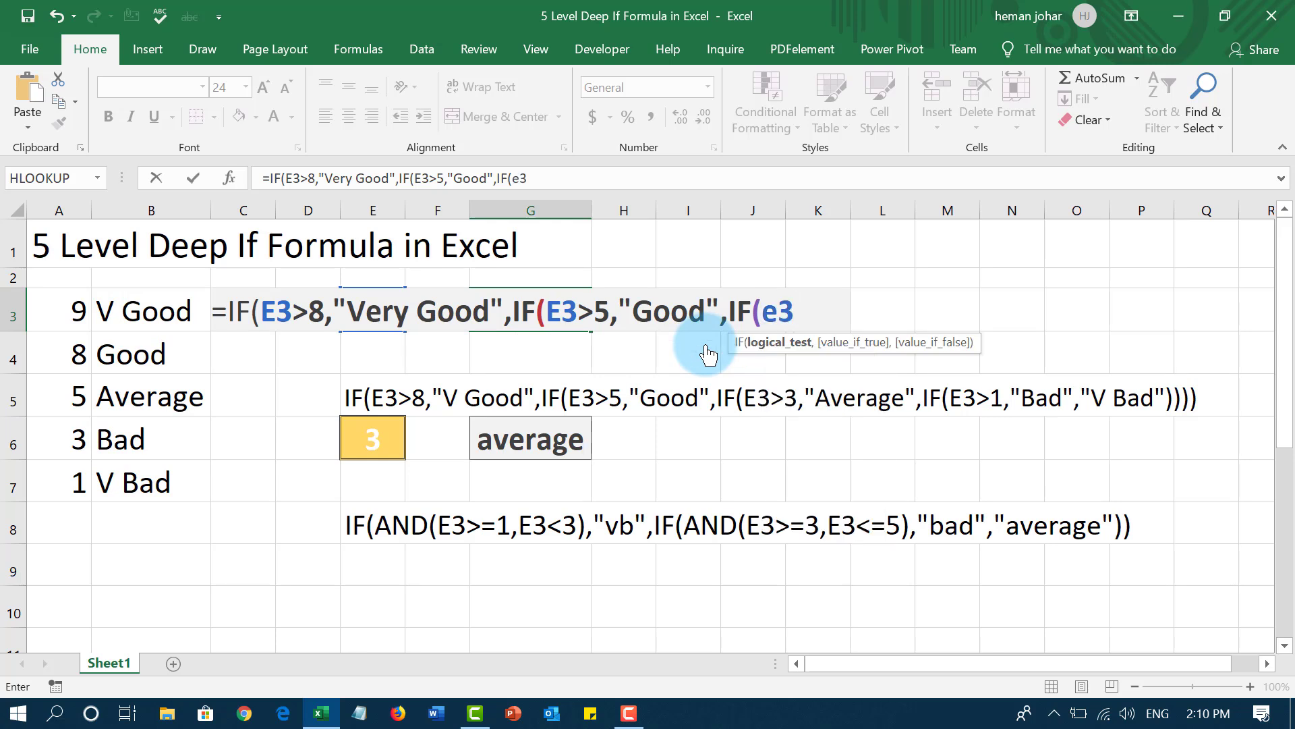
type(">")
type("3")
type(",")
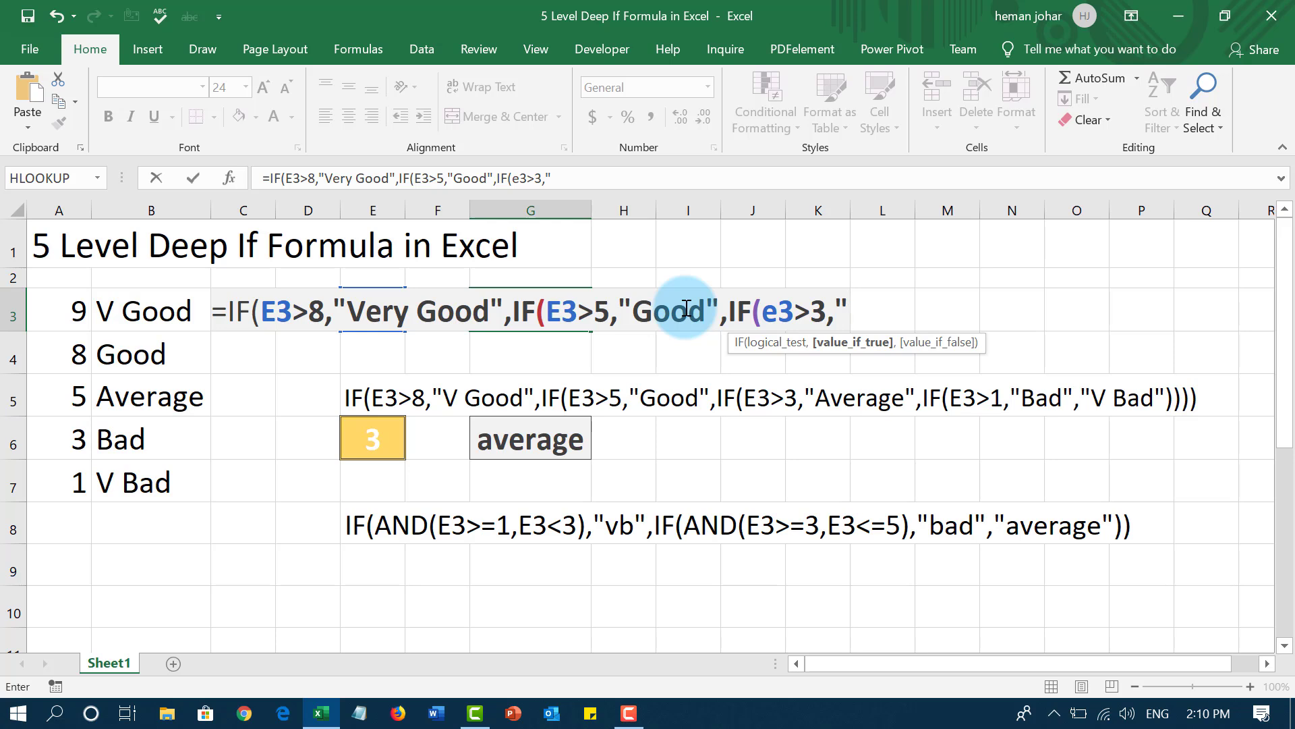
type("Average\"")
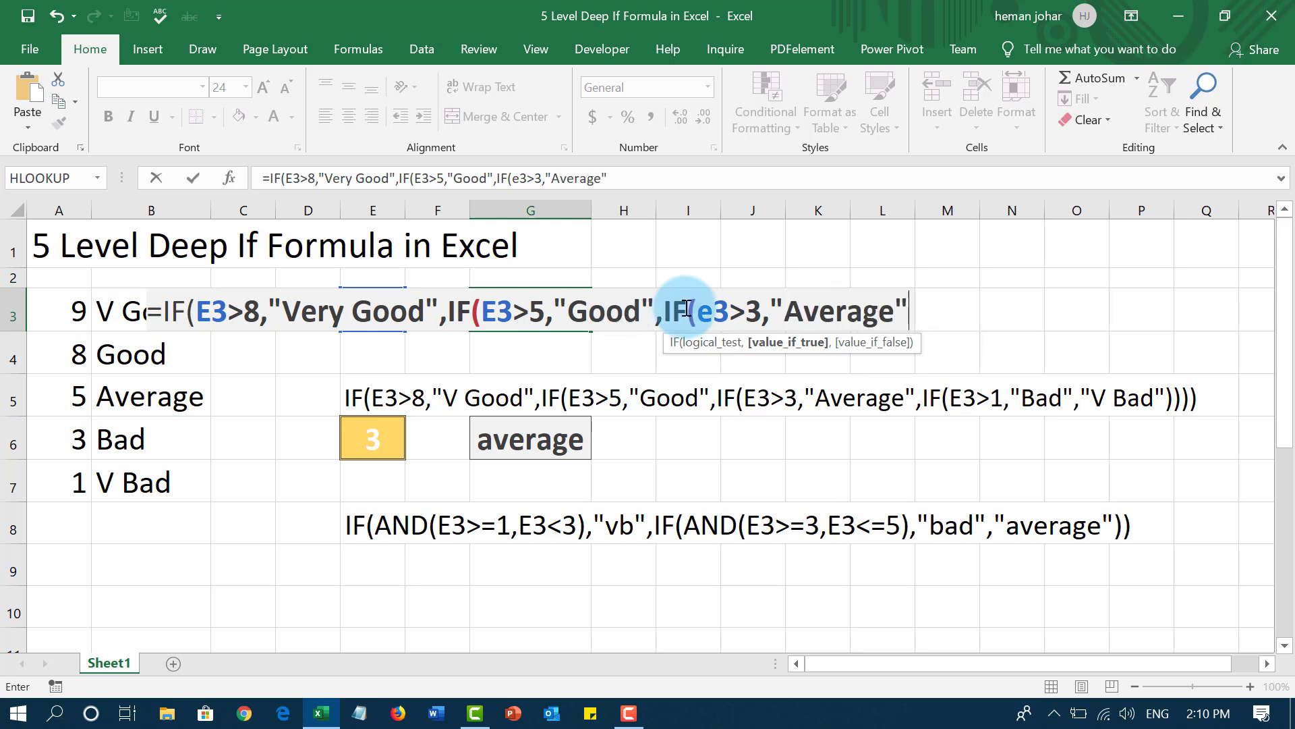
type(",")
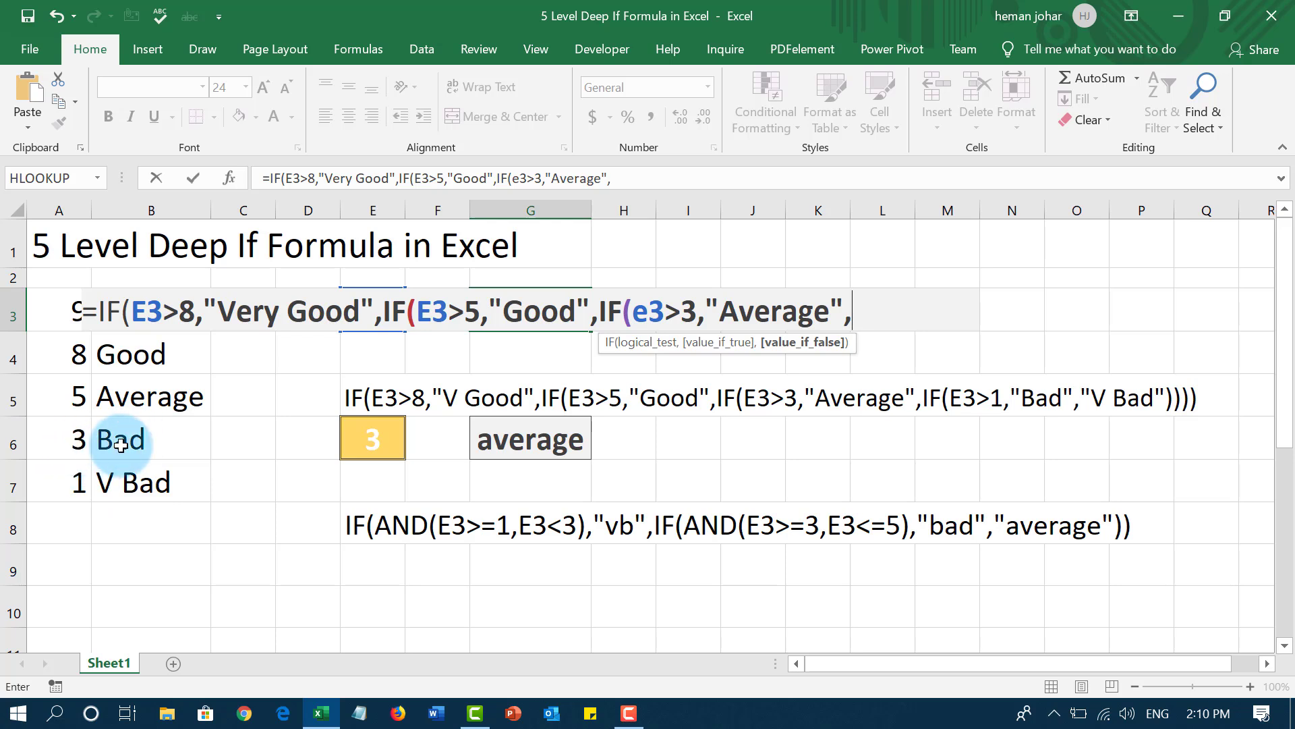
Finish the formula with IF(E3>1,"Bad","V Bad") and enter it in G3
type("if")
key("Tab")
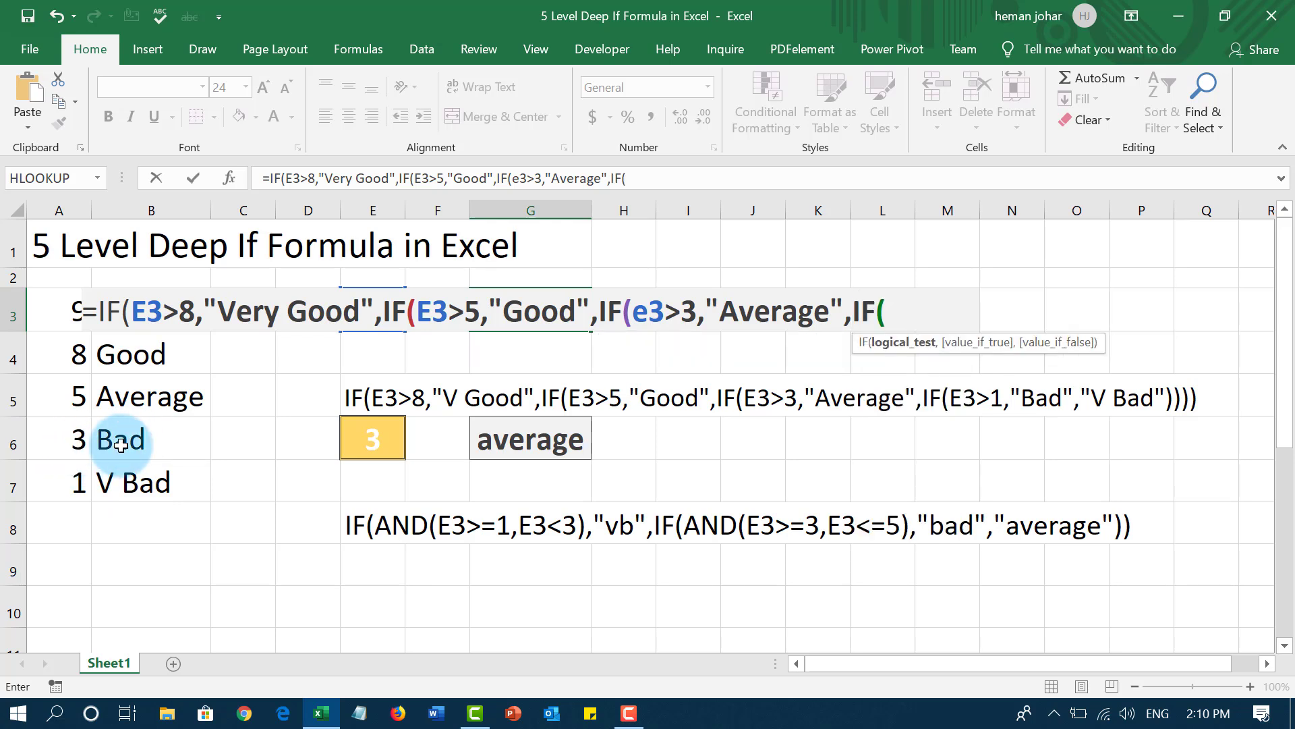
type("e3")
type(">1")
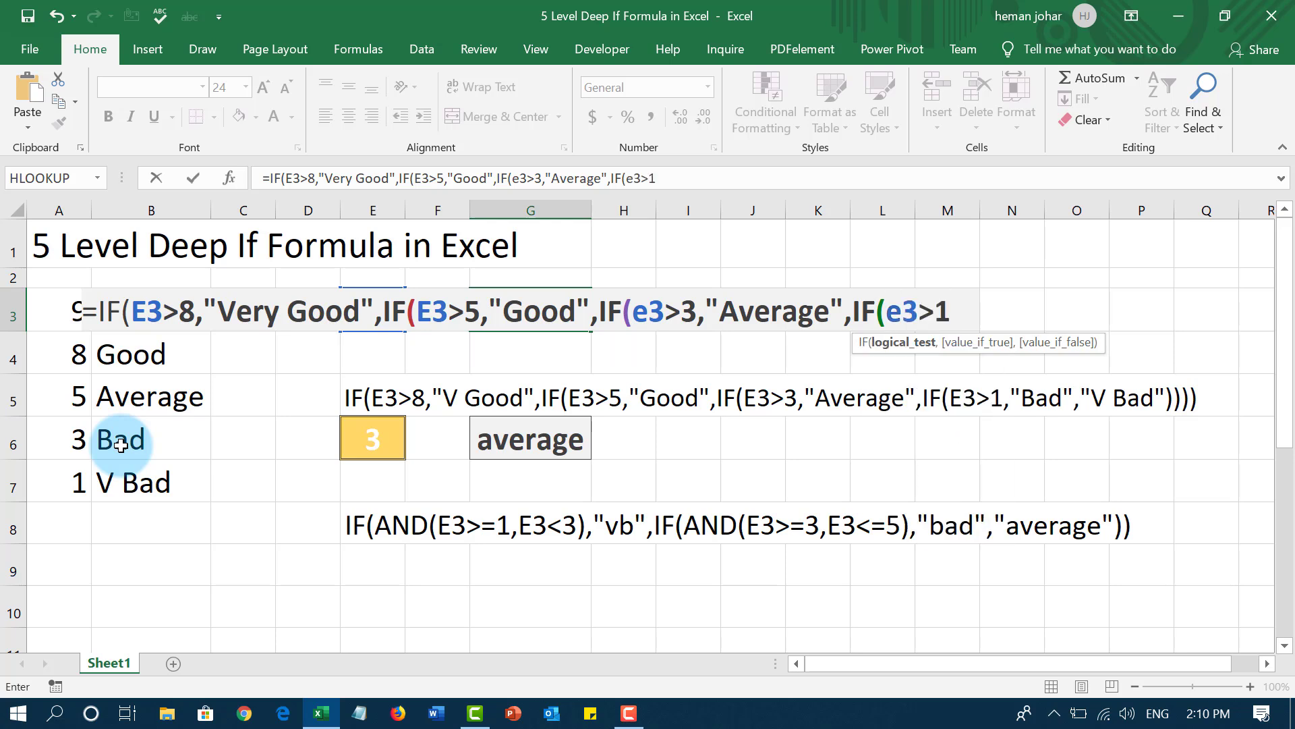
type(",\"")
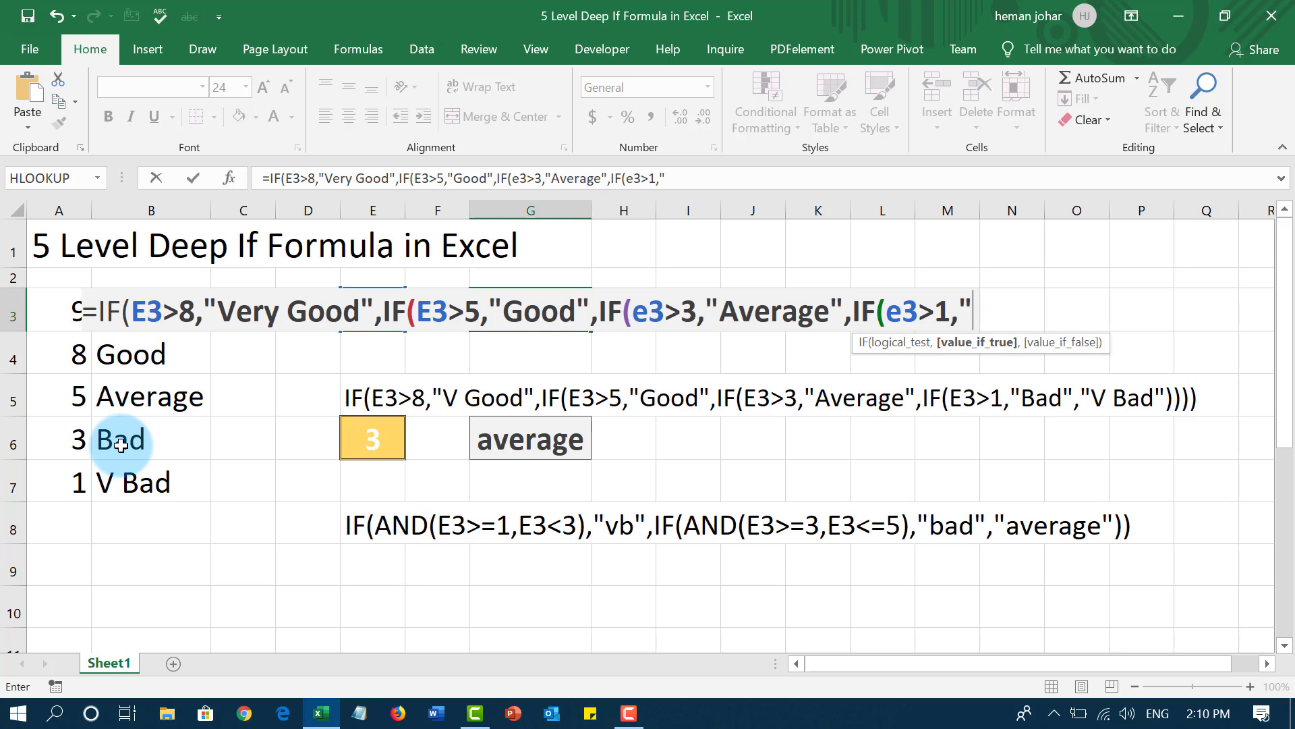
type("Bad\"")
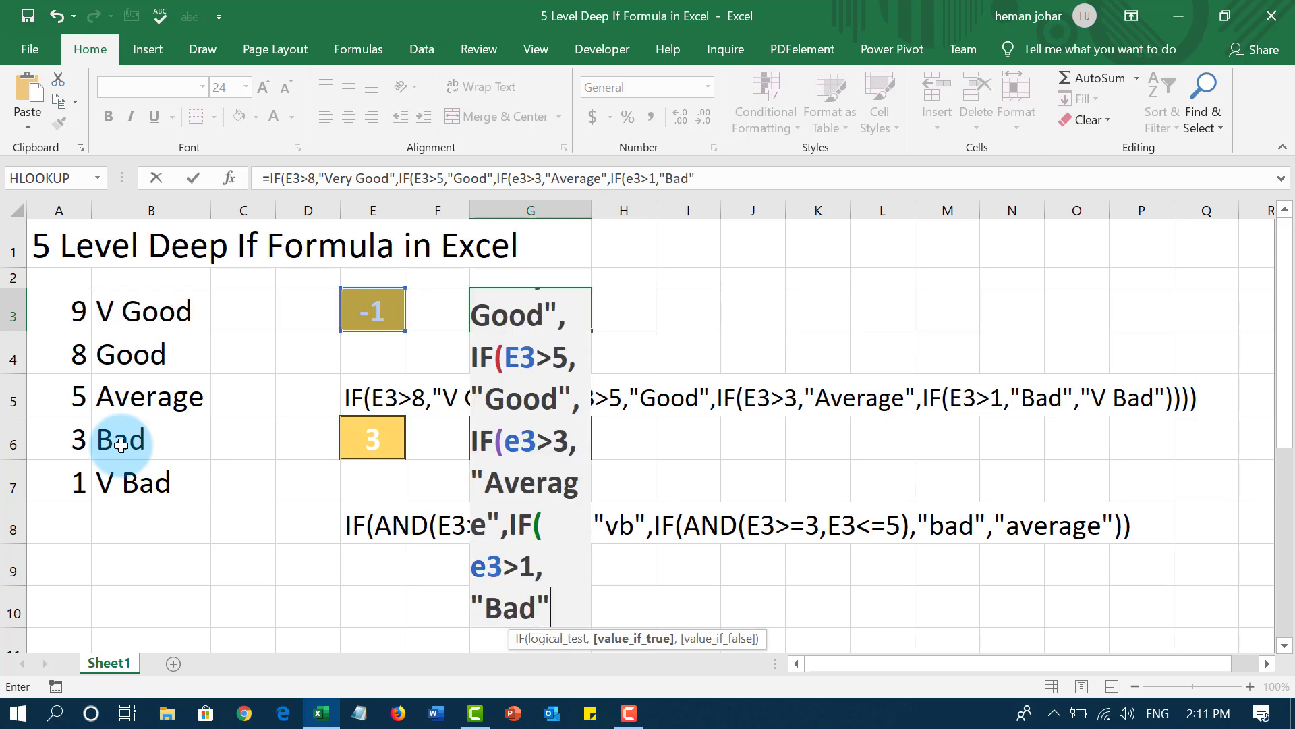
type(",")
key("alt")
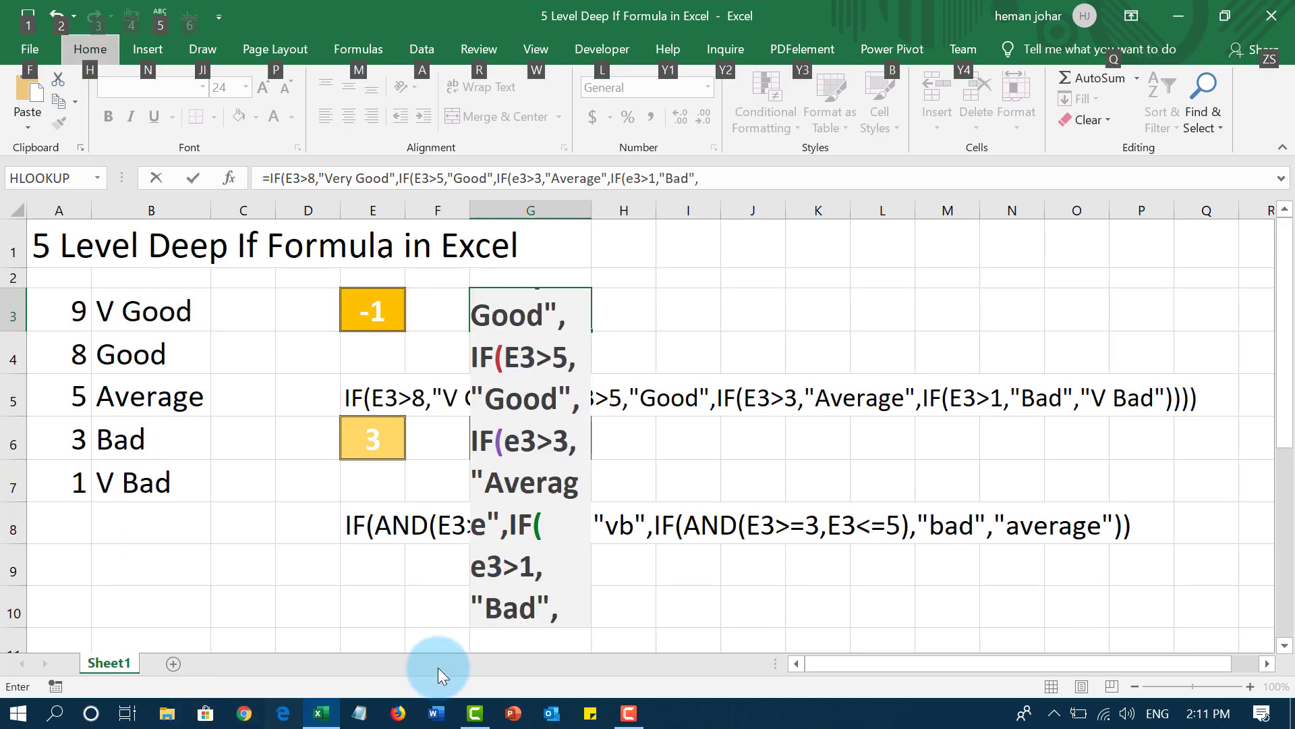
left_click(564, 597)
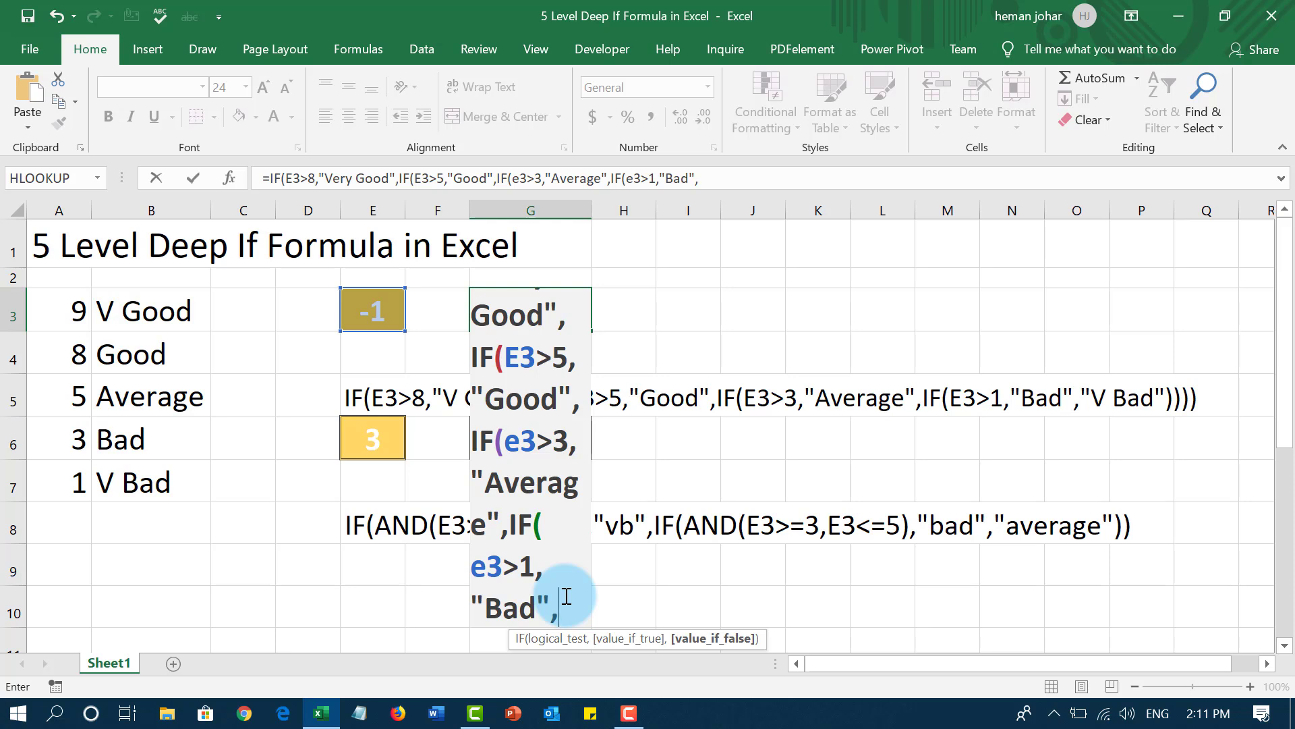
type("\"V B")
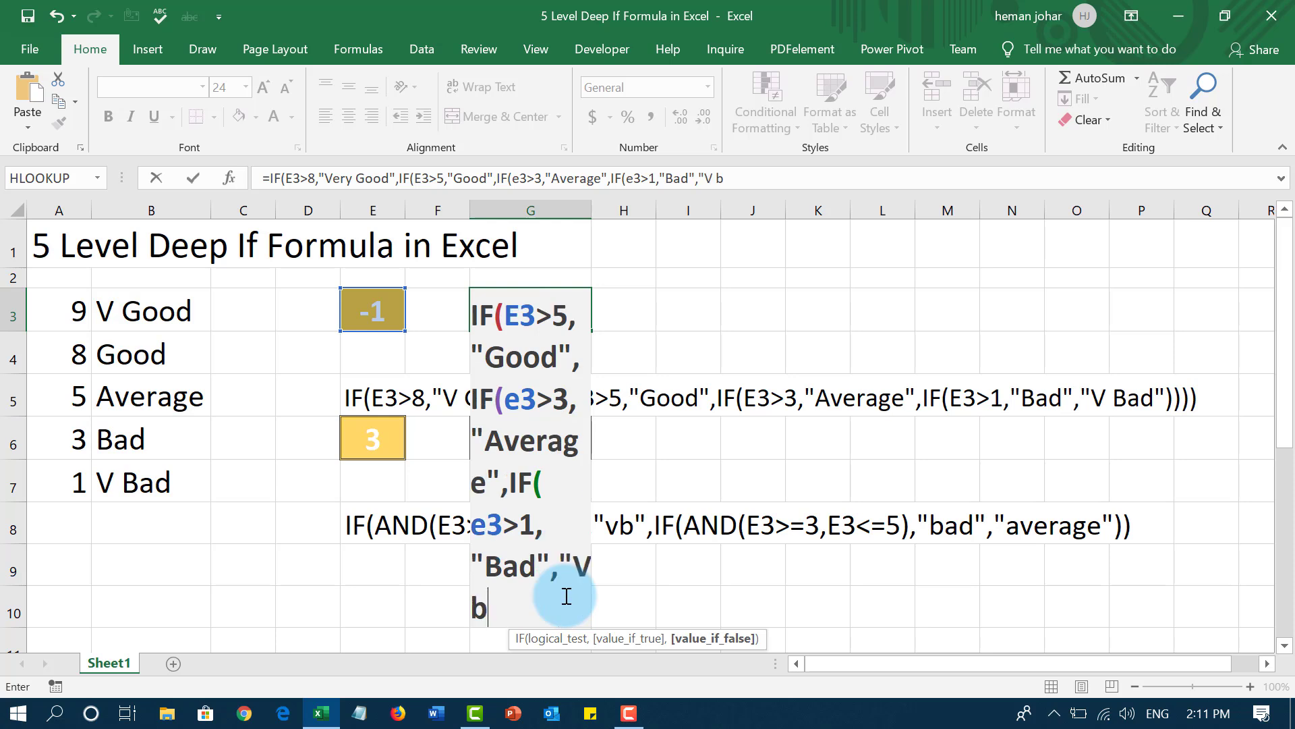
key("BackSpace")
type("BA")
key("BackSpace")
type("ad\")")
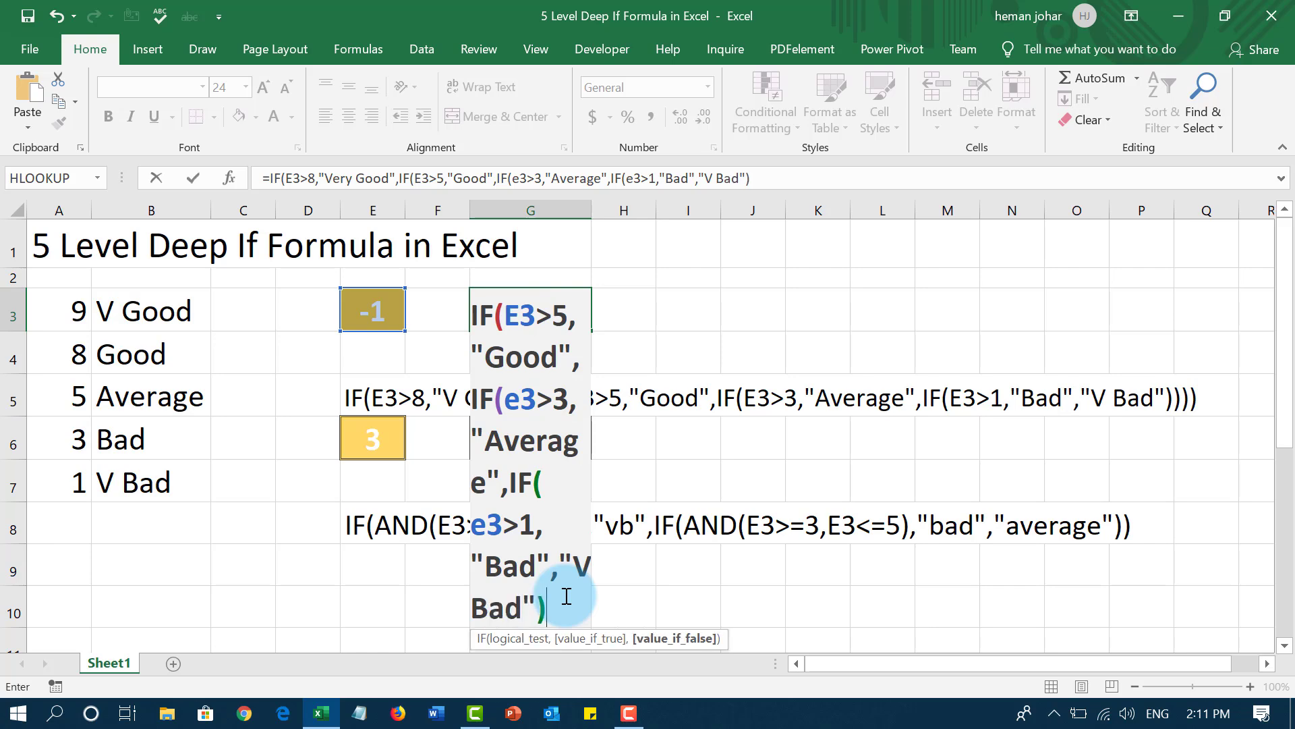
key("Return")
key("Return")
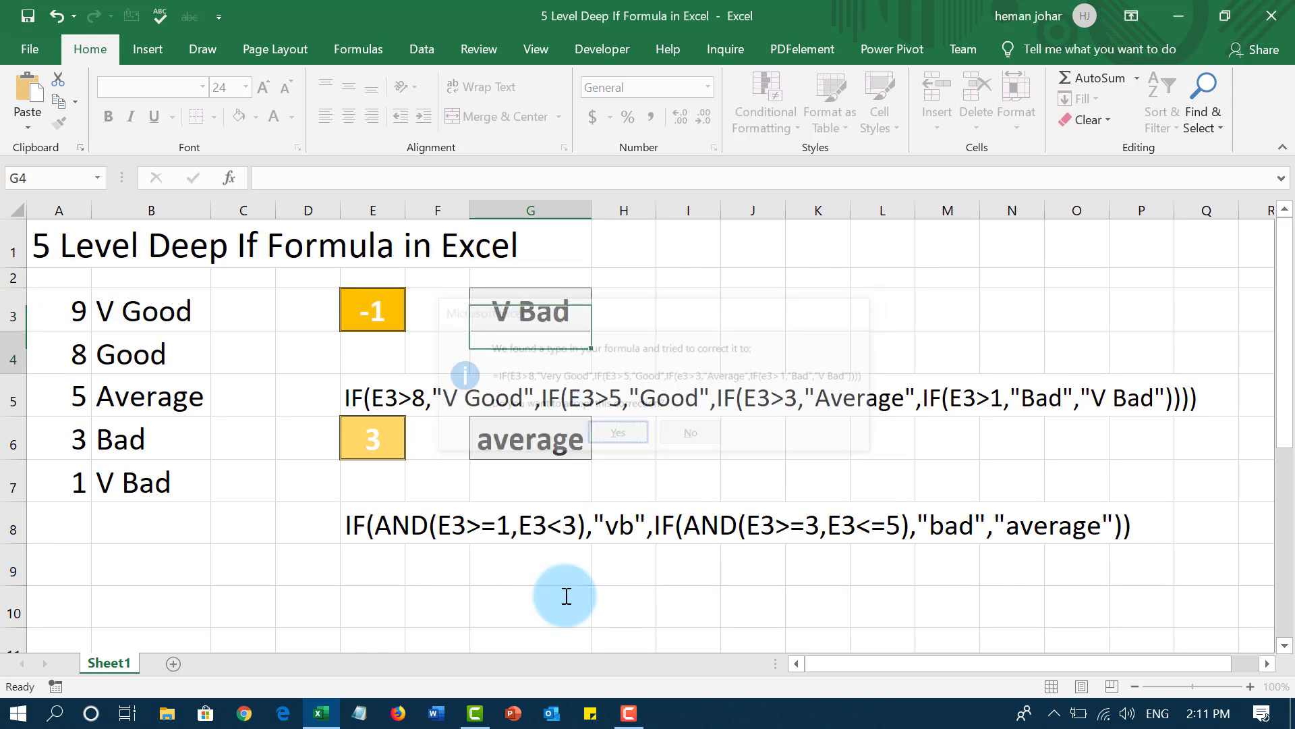
key("Up")
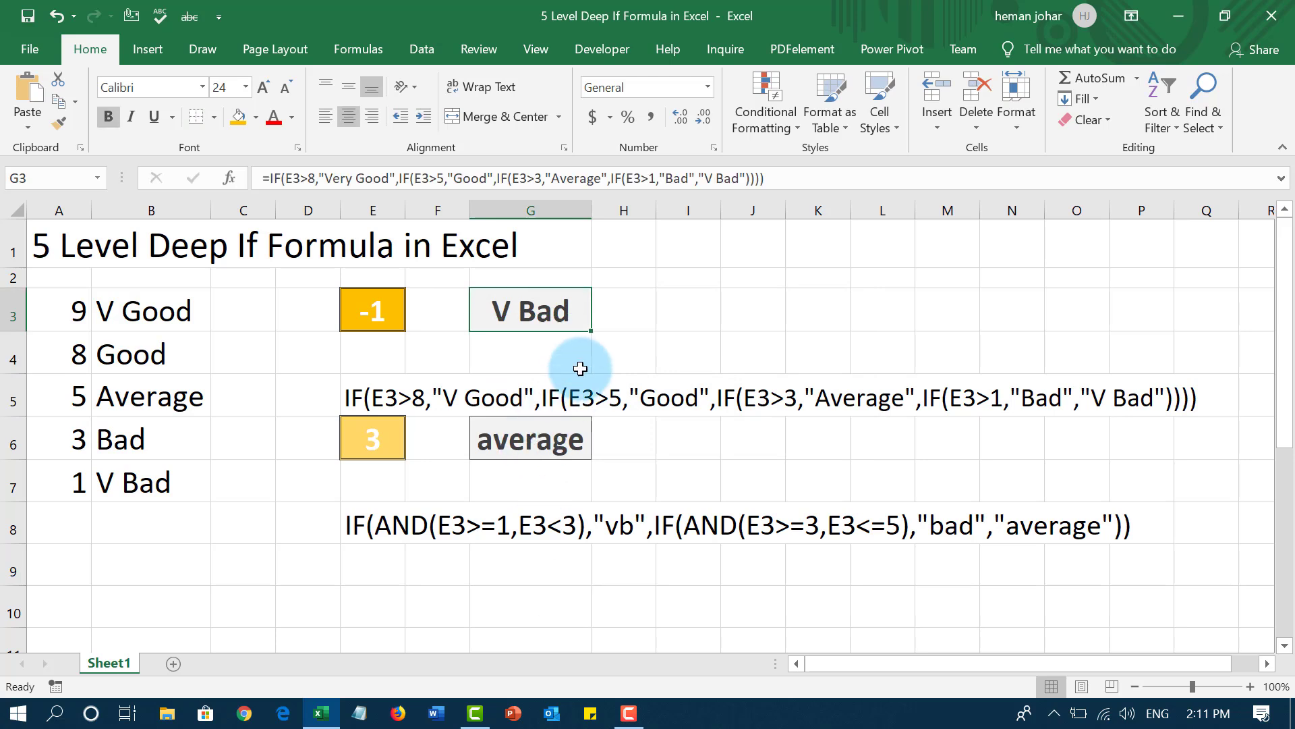
key("F2")
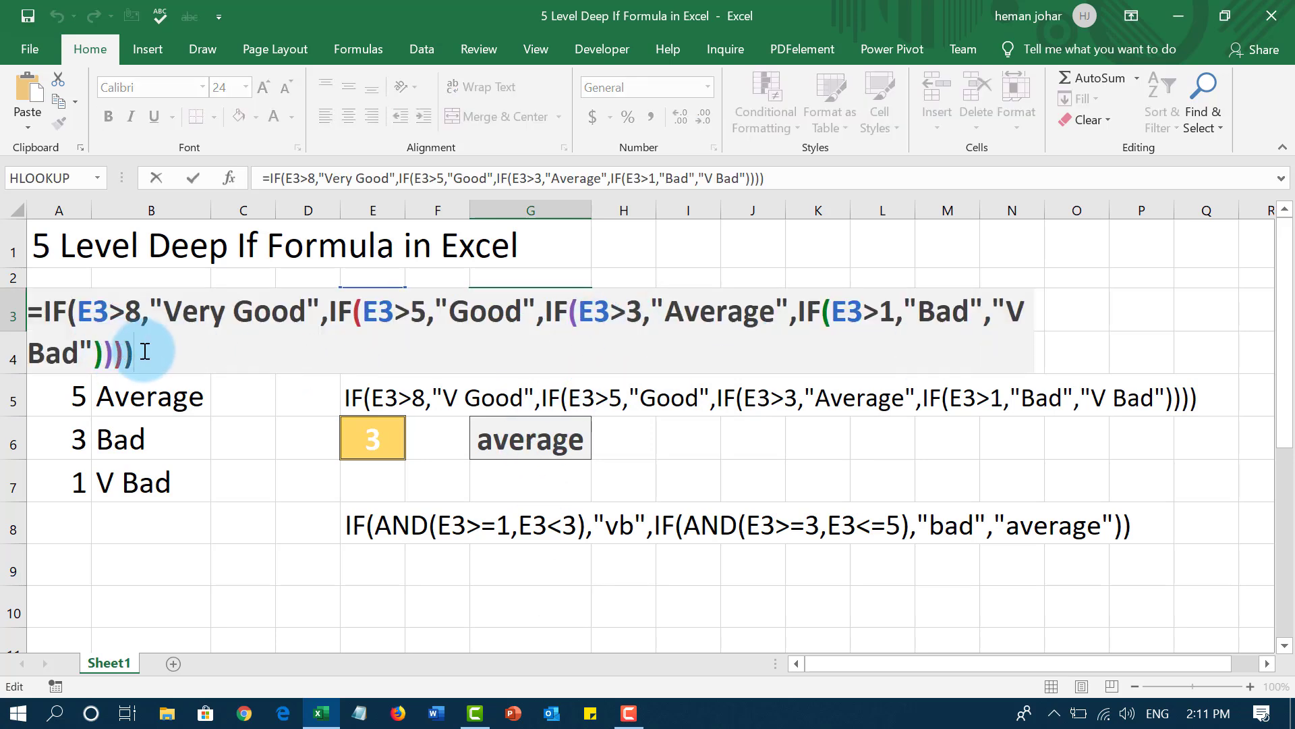
left_click(96, 358)
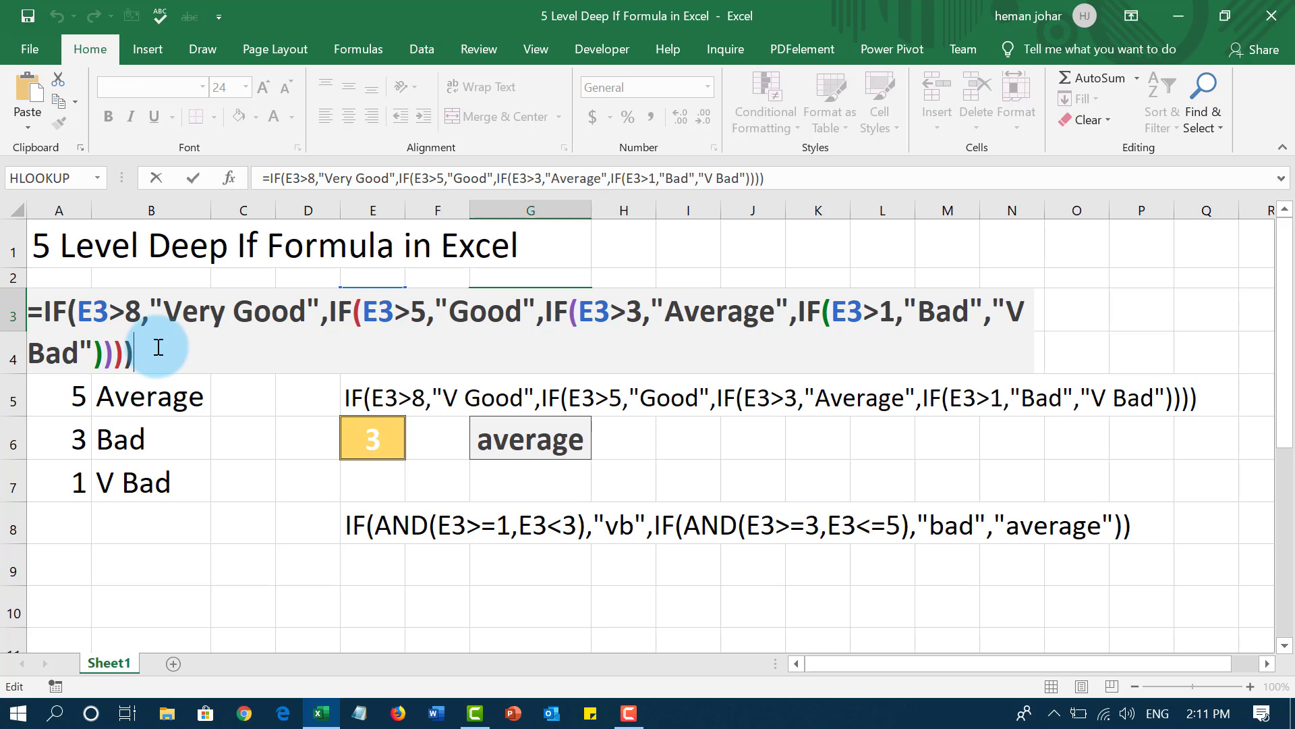
key("Return")
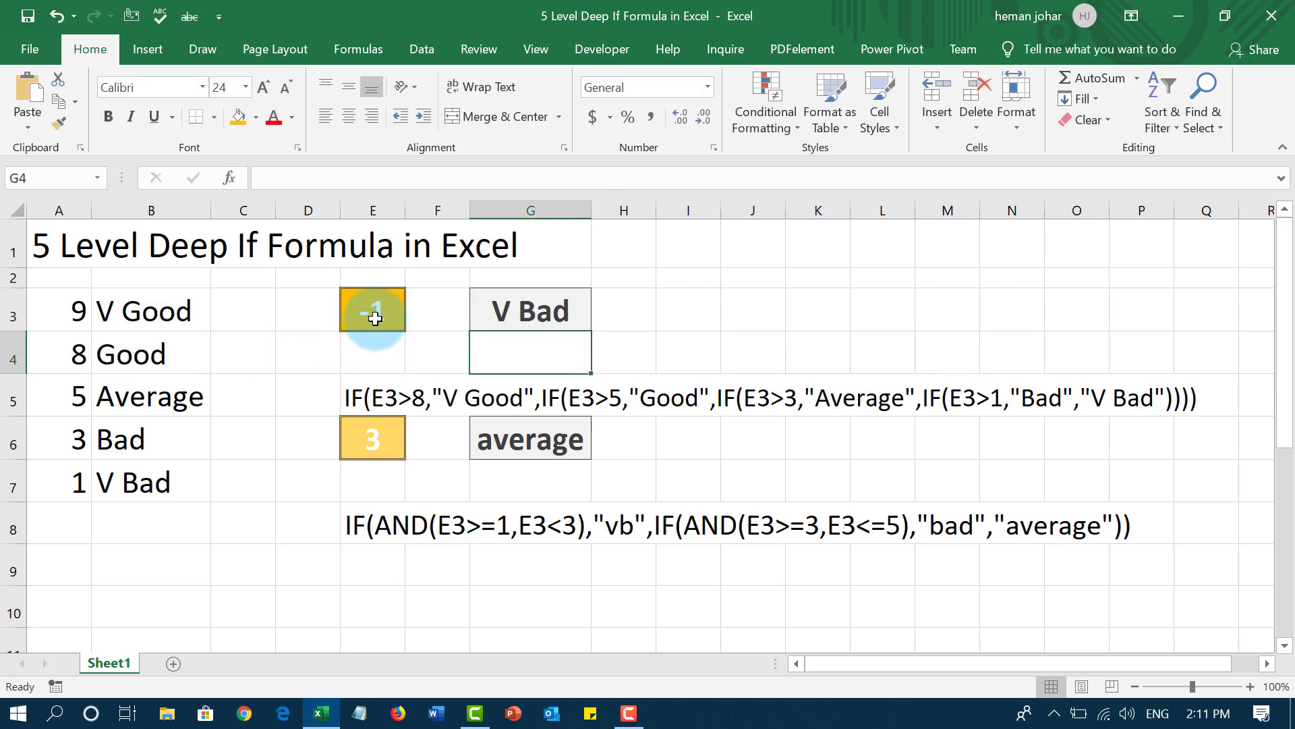
Enter scores 1 through 5 in E3, checking G3's grade each time
left_click(375, 318)
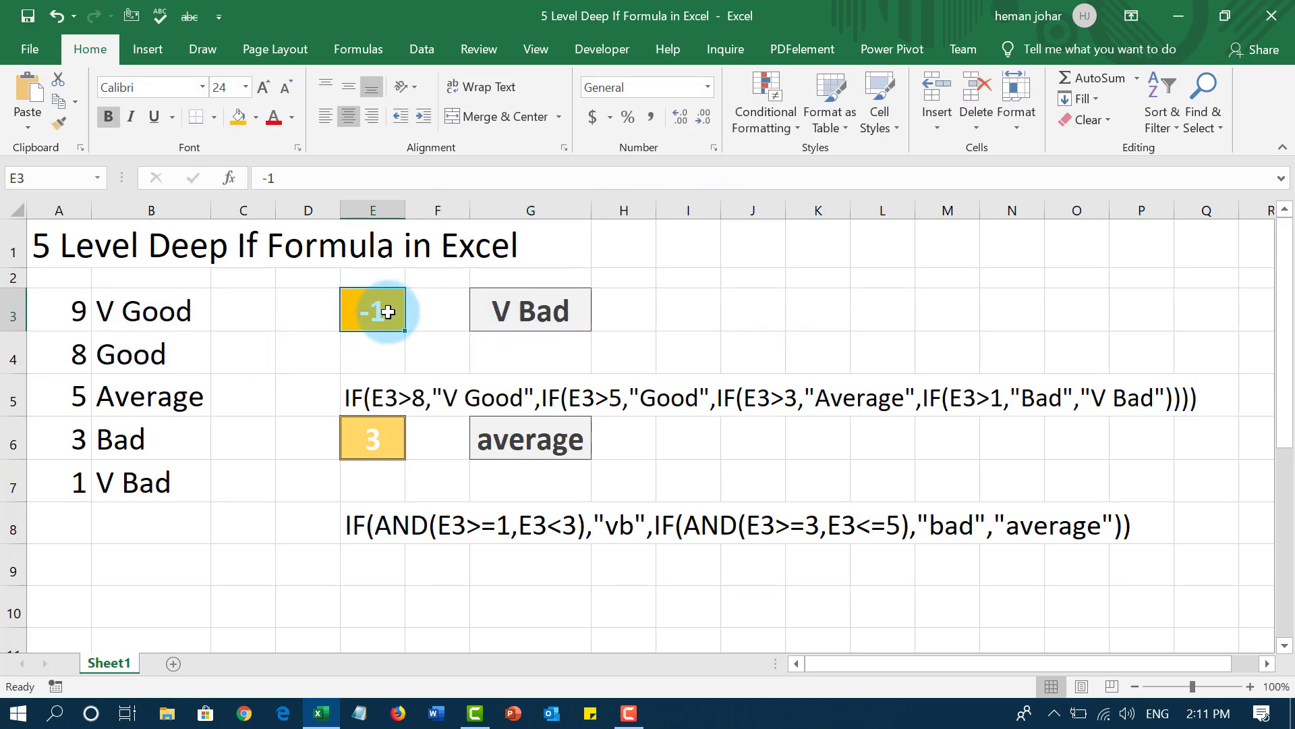
type("1")
key("Return")
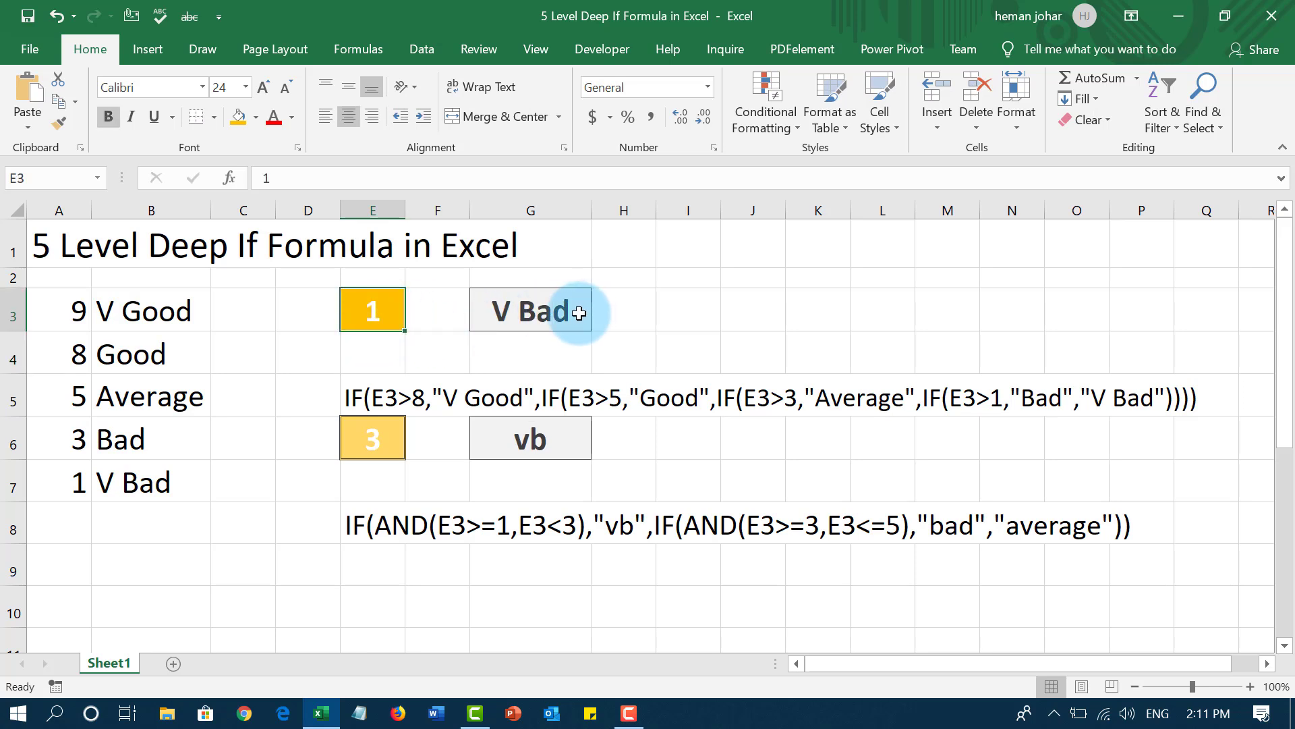
type("2")
key("Return")
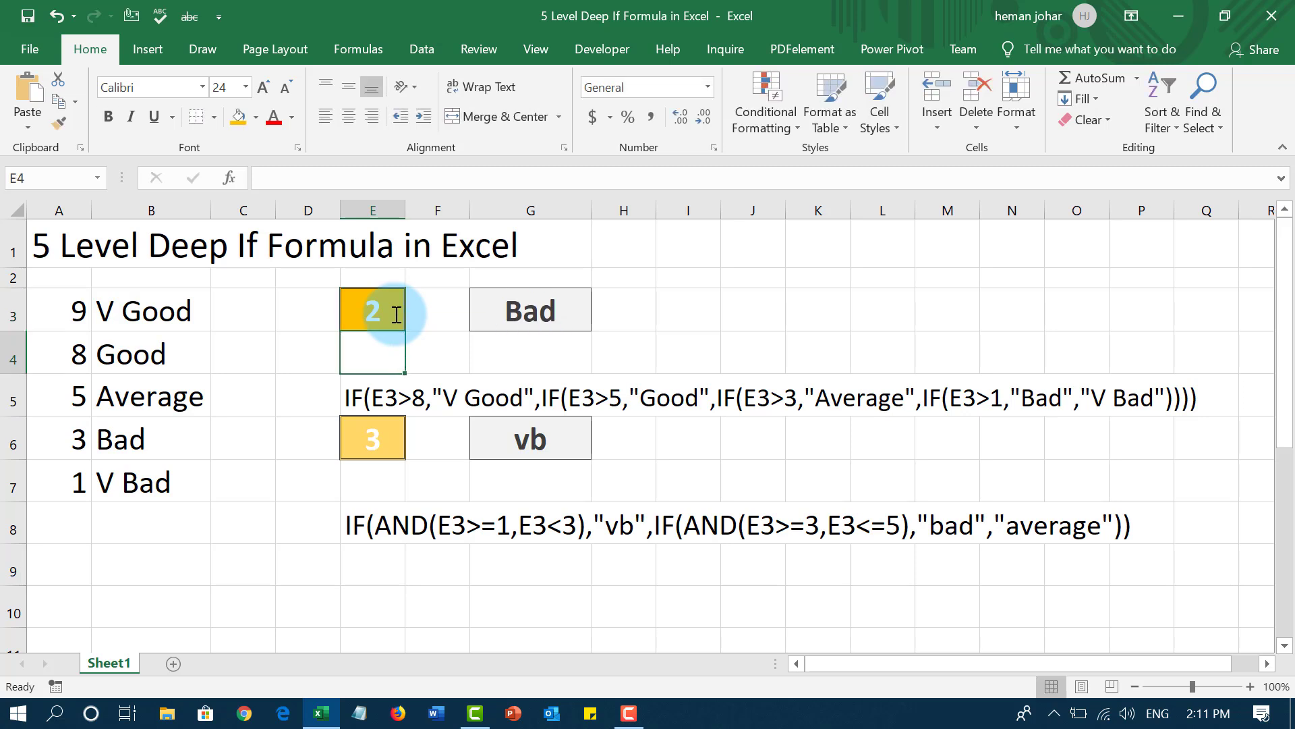
left_click(389, 315)
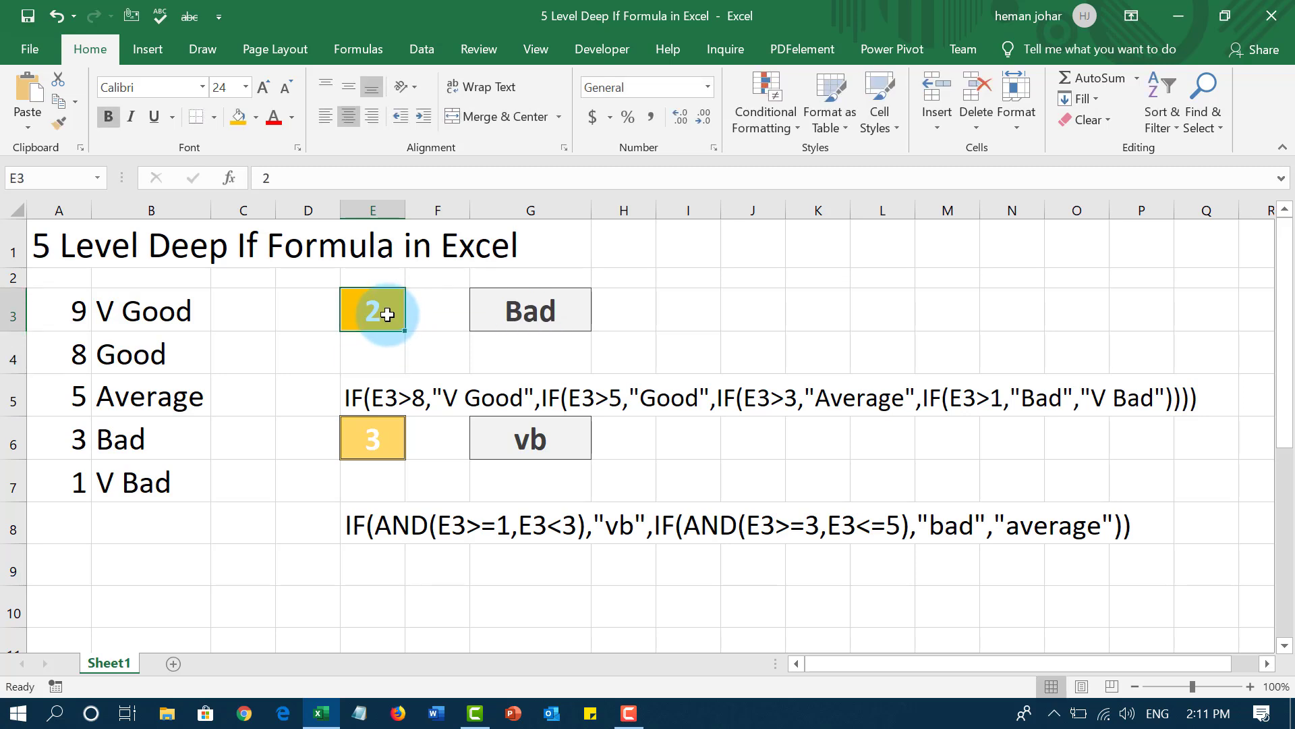
type("3")
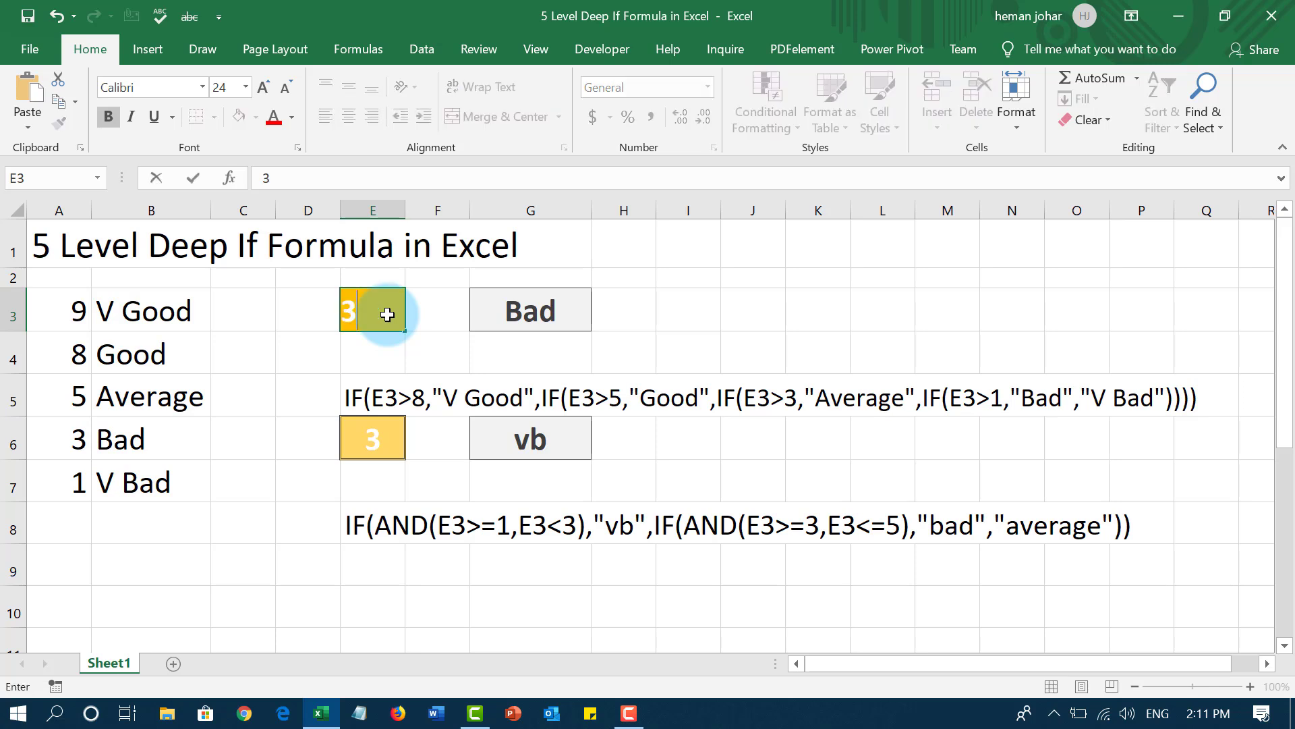
key("Return")
type("\\")
left_click(388, 315)
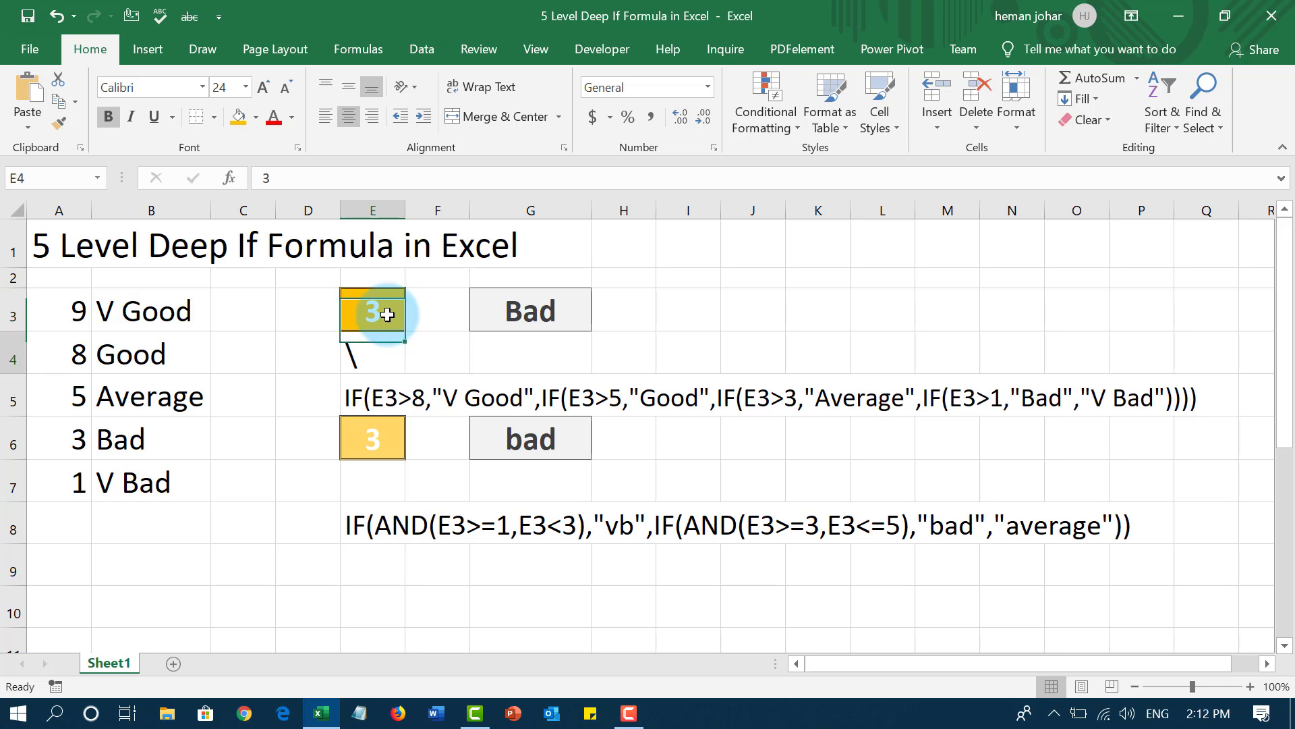
type("4")
key("Return")
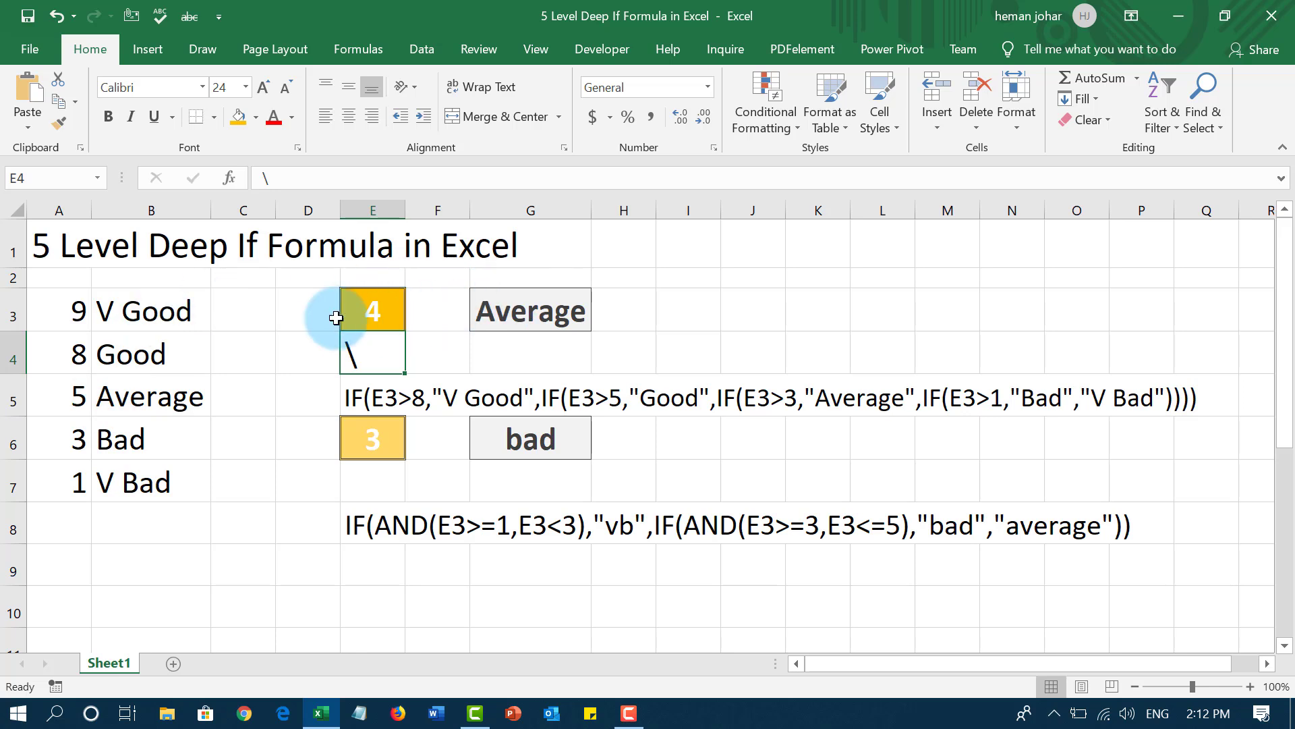
left_click(365, 310)
type("5")
key("Return")
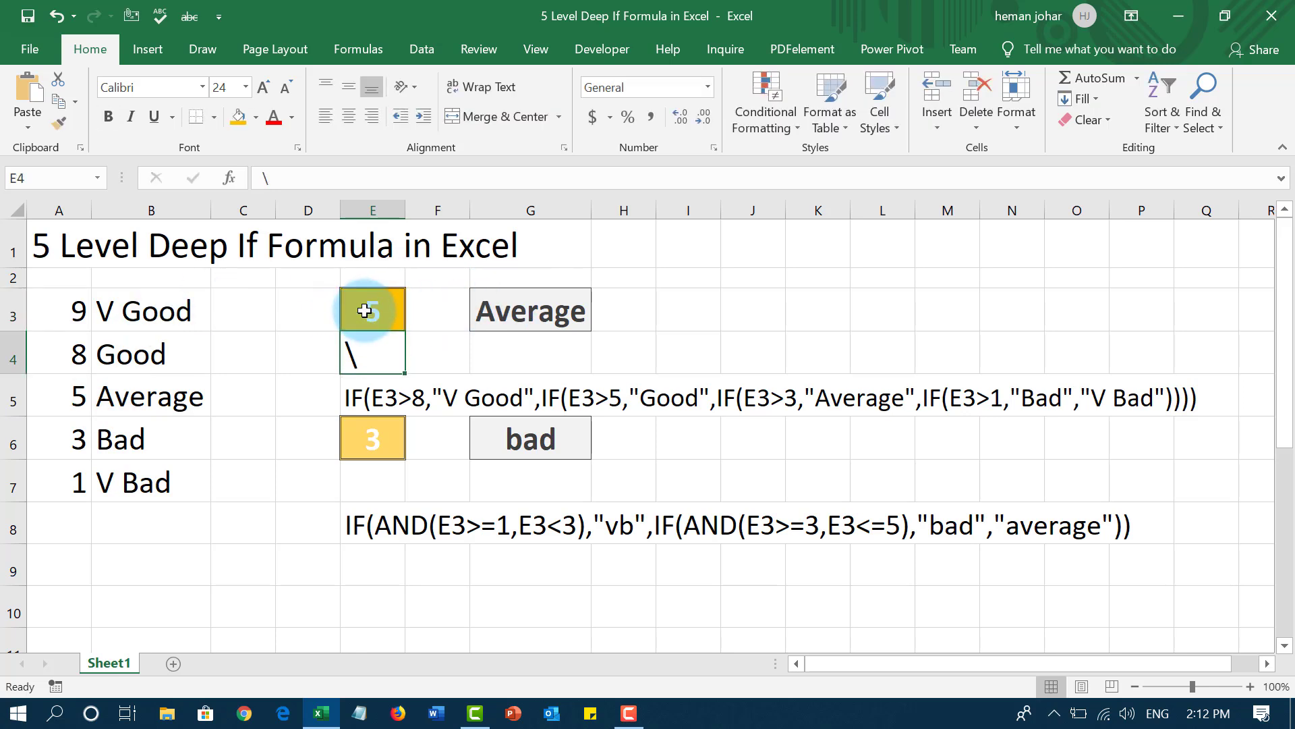
Enter scores 6 through 9 in E3, ending at Very Good, and clear E4's stray backslash
left_click(364, 310)
type("6")
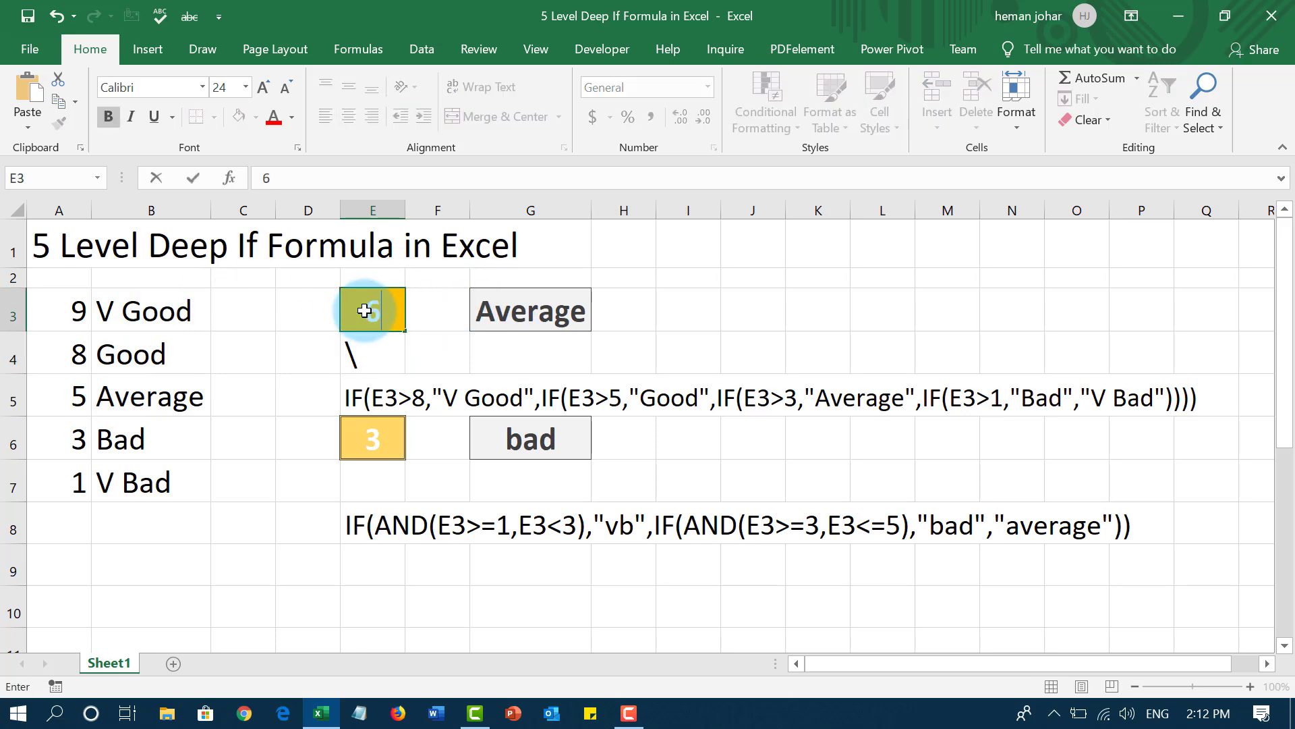
key("Return")
left_click(365, 311)
type("7")
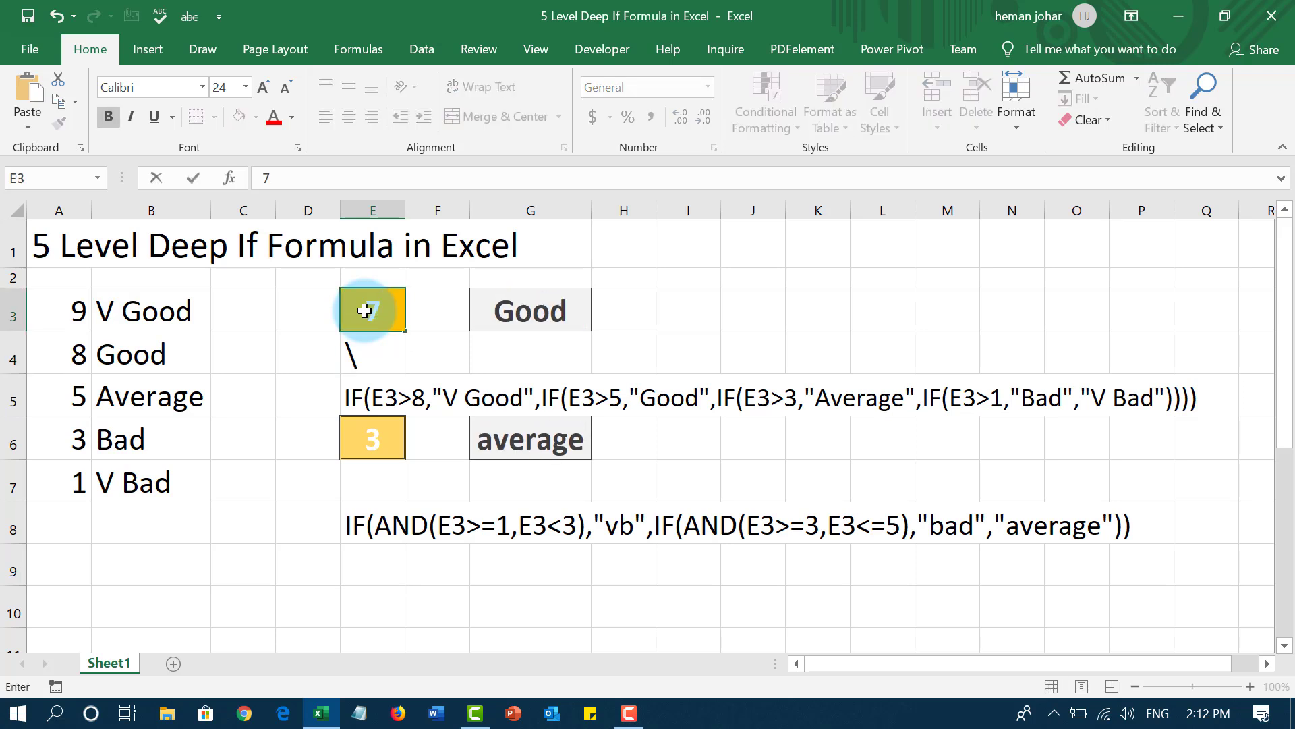
key("Return")
left_click(365, 310)
type("8")
key("Return")
left_click(365, 311)
type("9")
key("Up")
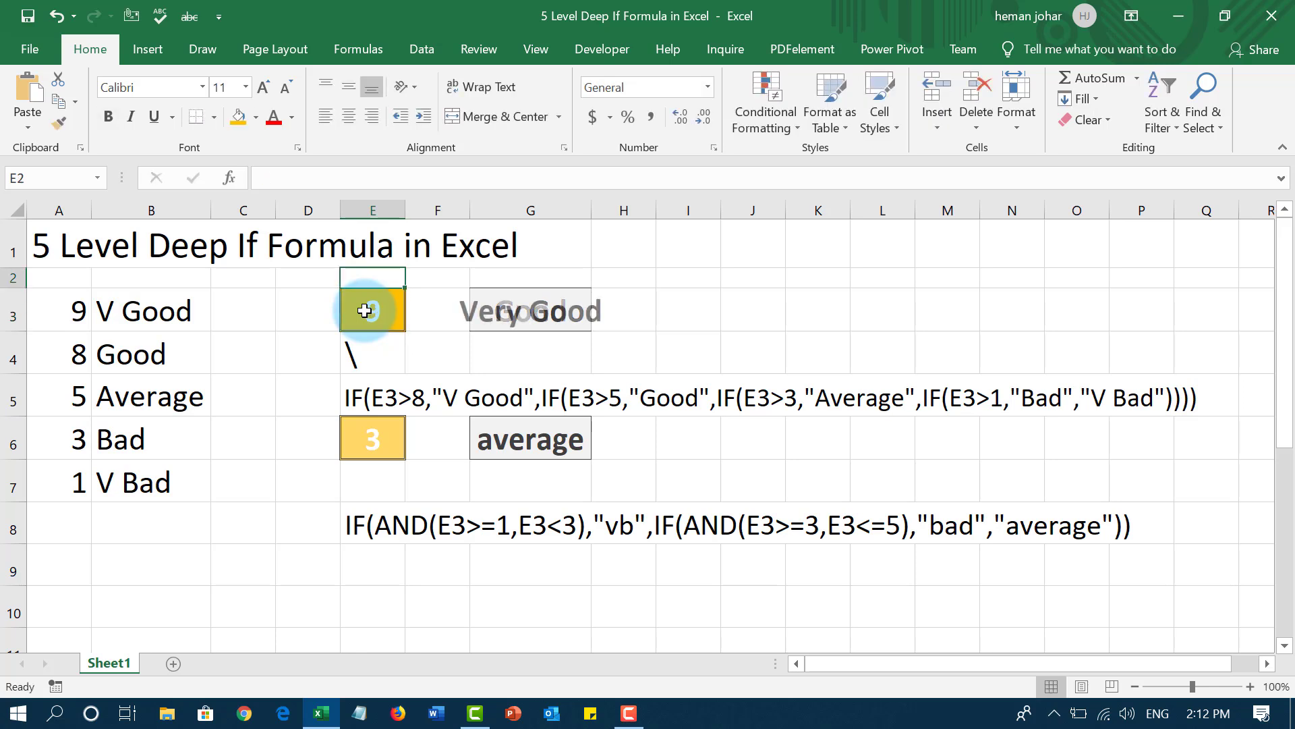
left_click(365, 310)
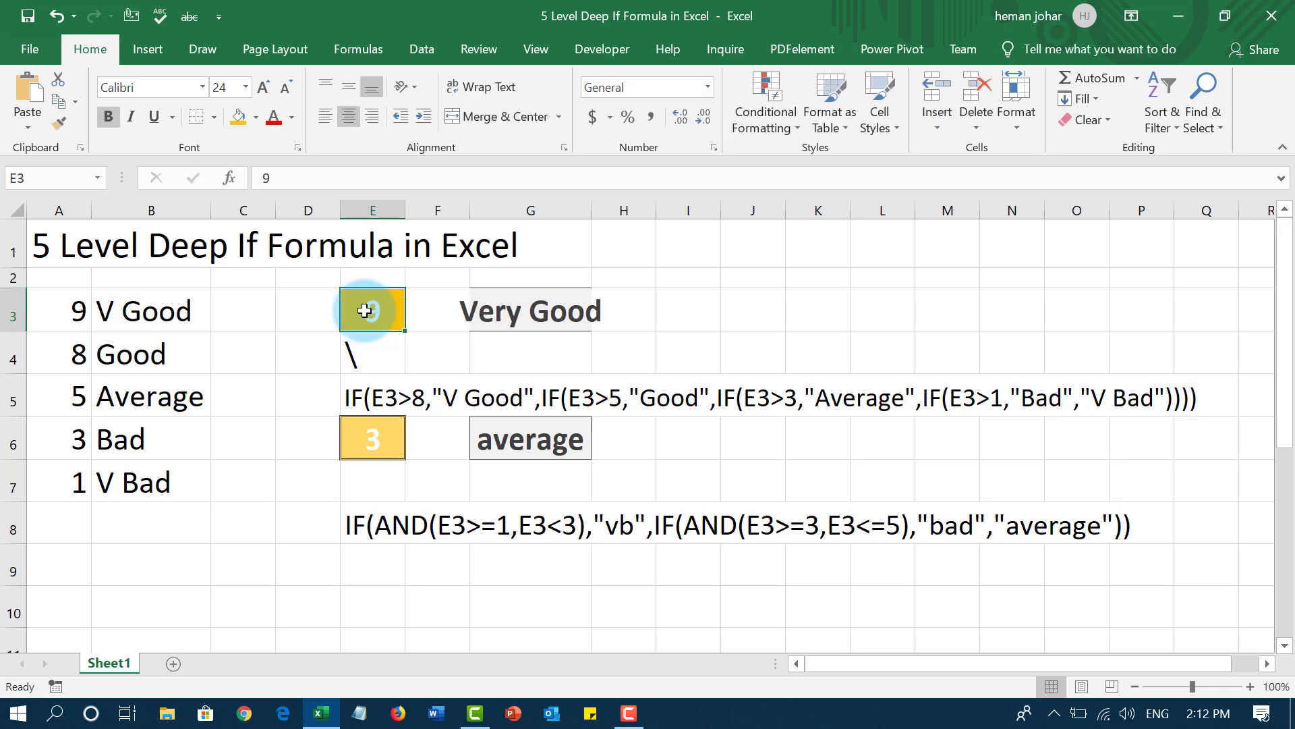
key("Down")
key("Delete")
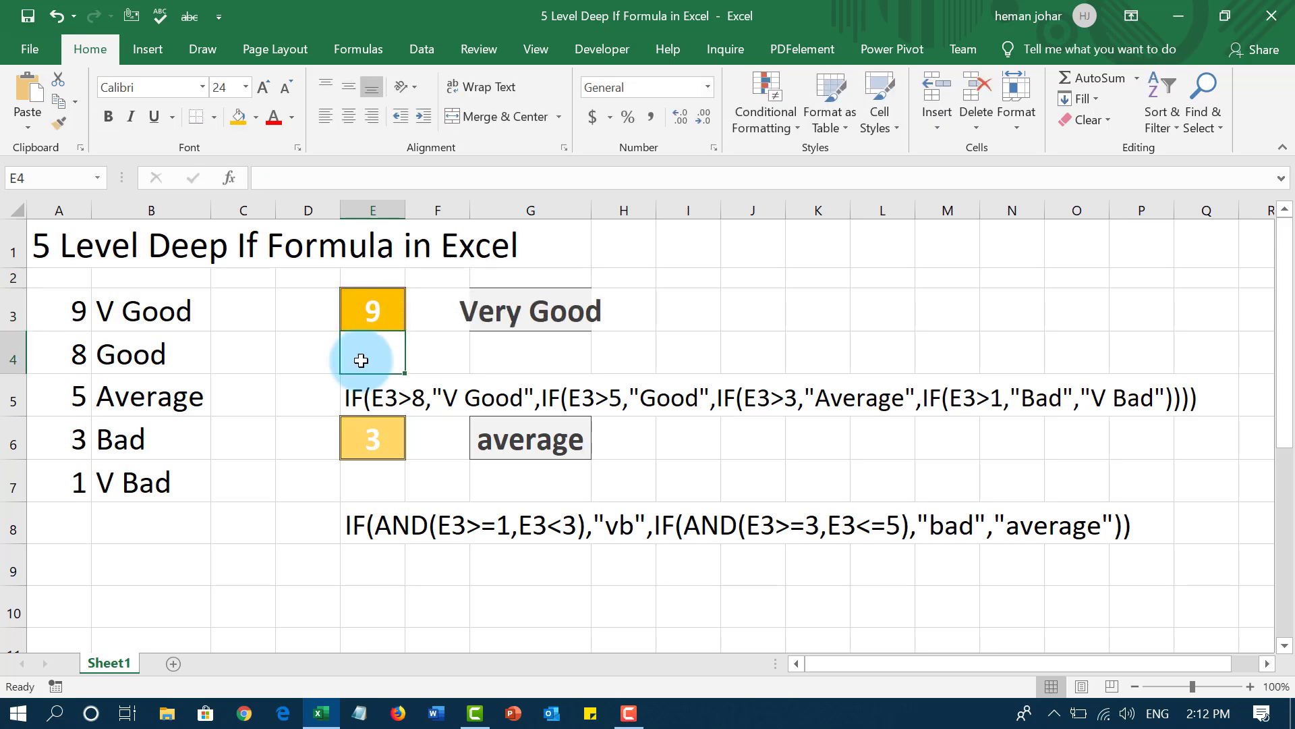
left_click(628, 713)
left_click(1267, 602)
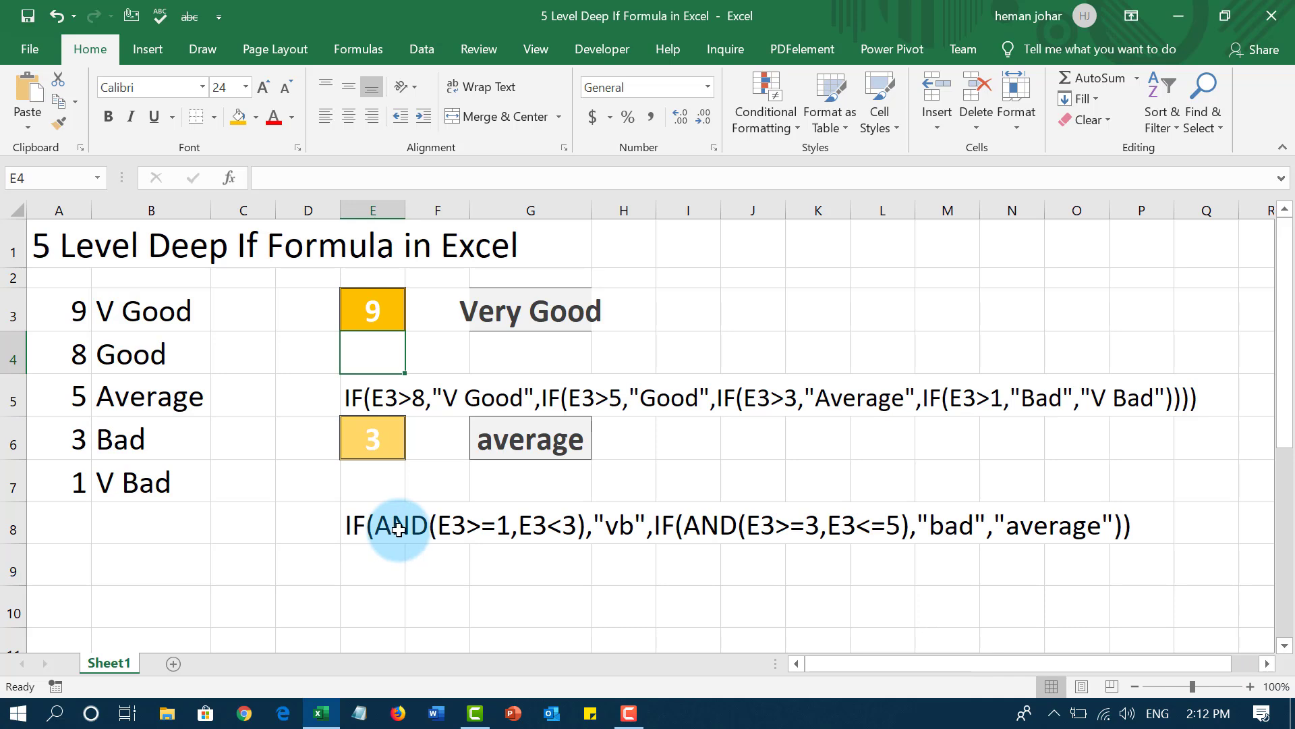
left_click(378, 531)
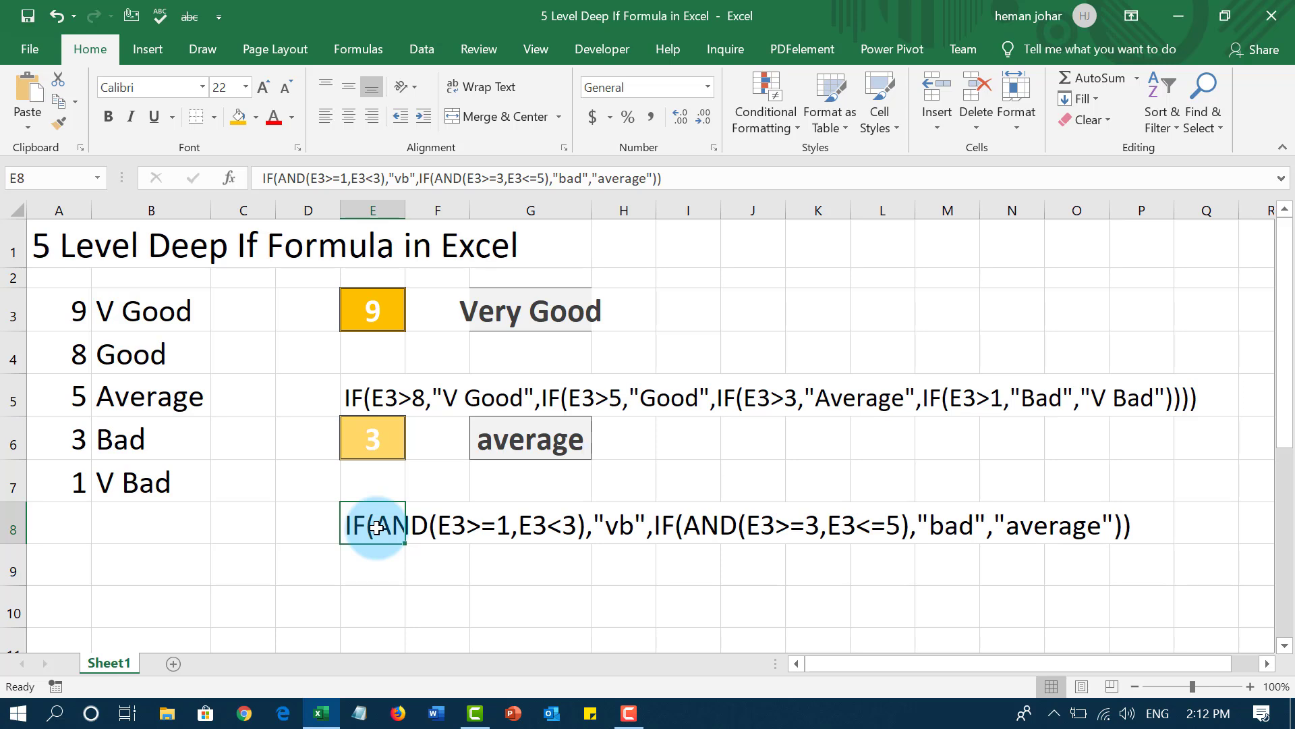
Save the workbook over the existing 5 Level Deep If Formula in Excel.xlsx via Save As
key("F12")
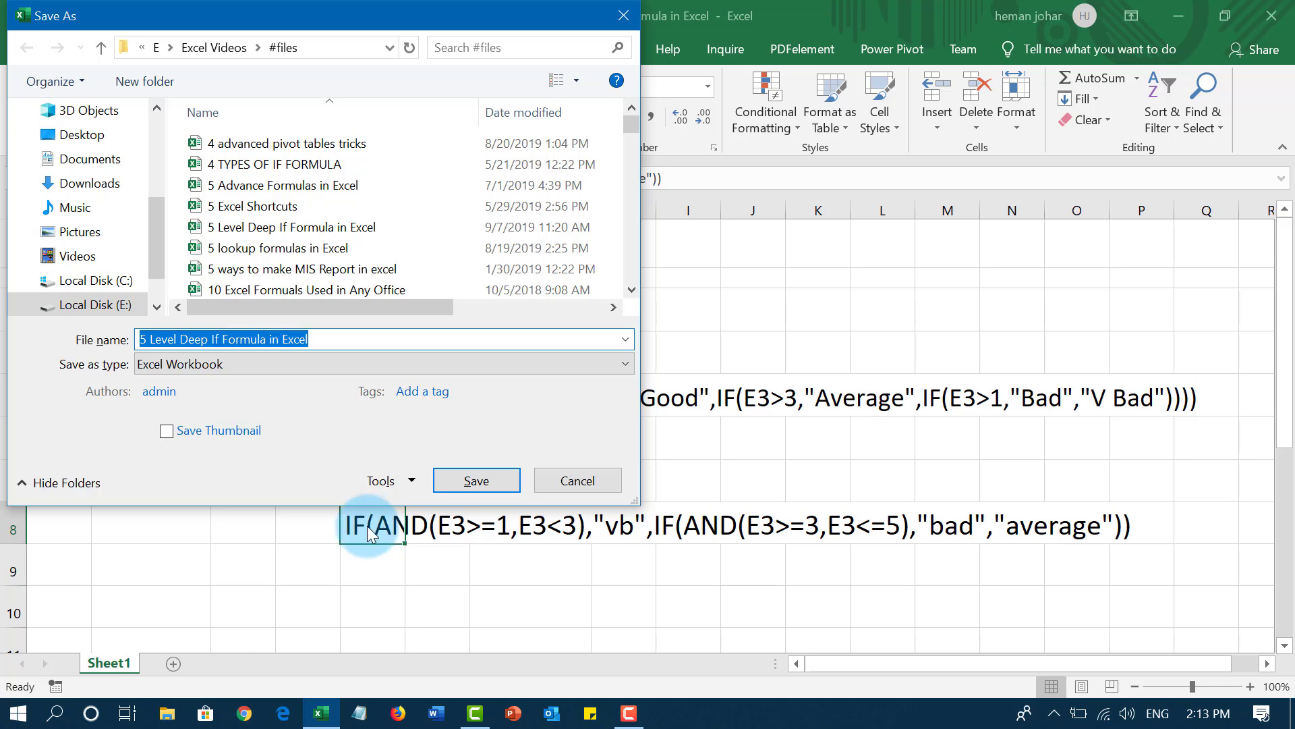
left_click(456, 475)
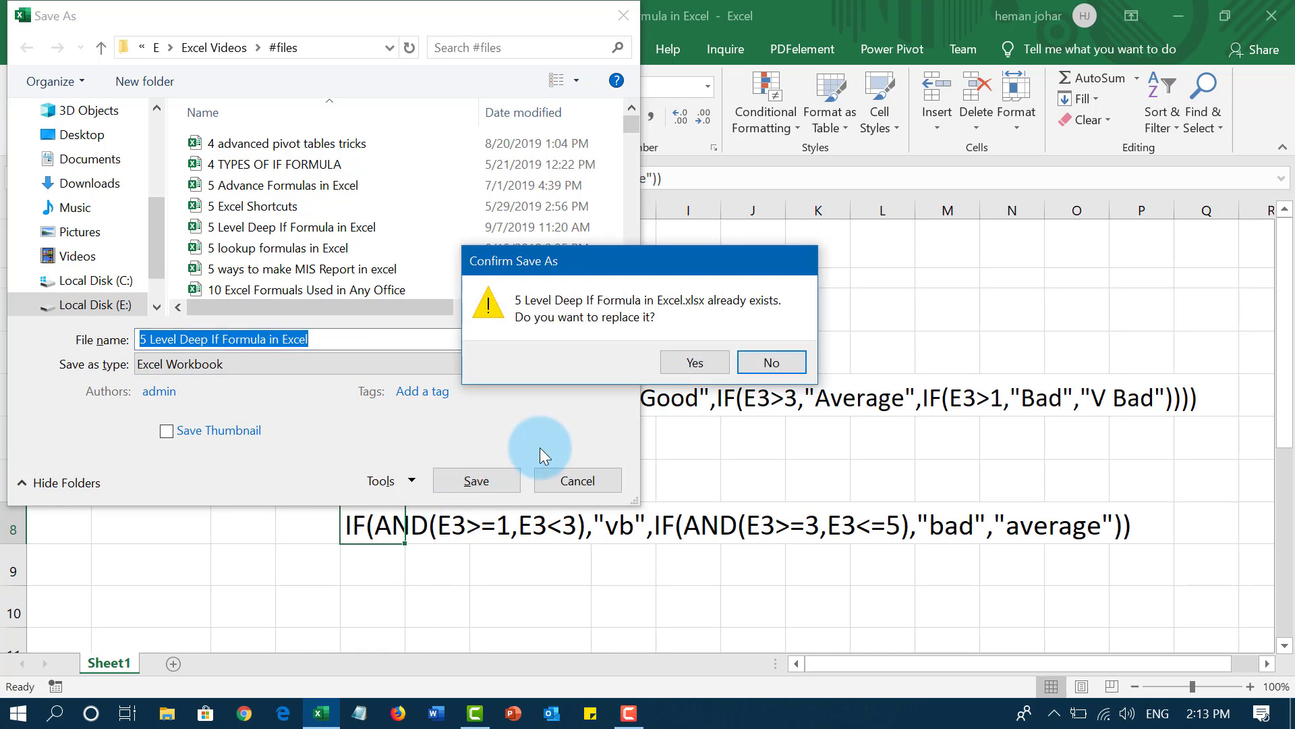
left_click(685, 364)
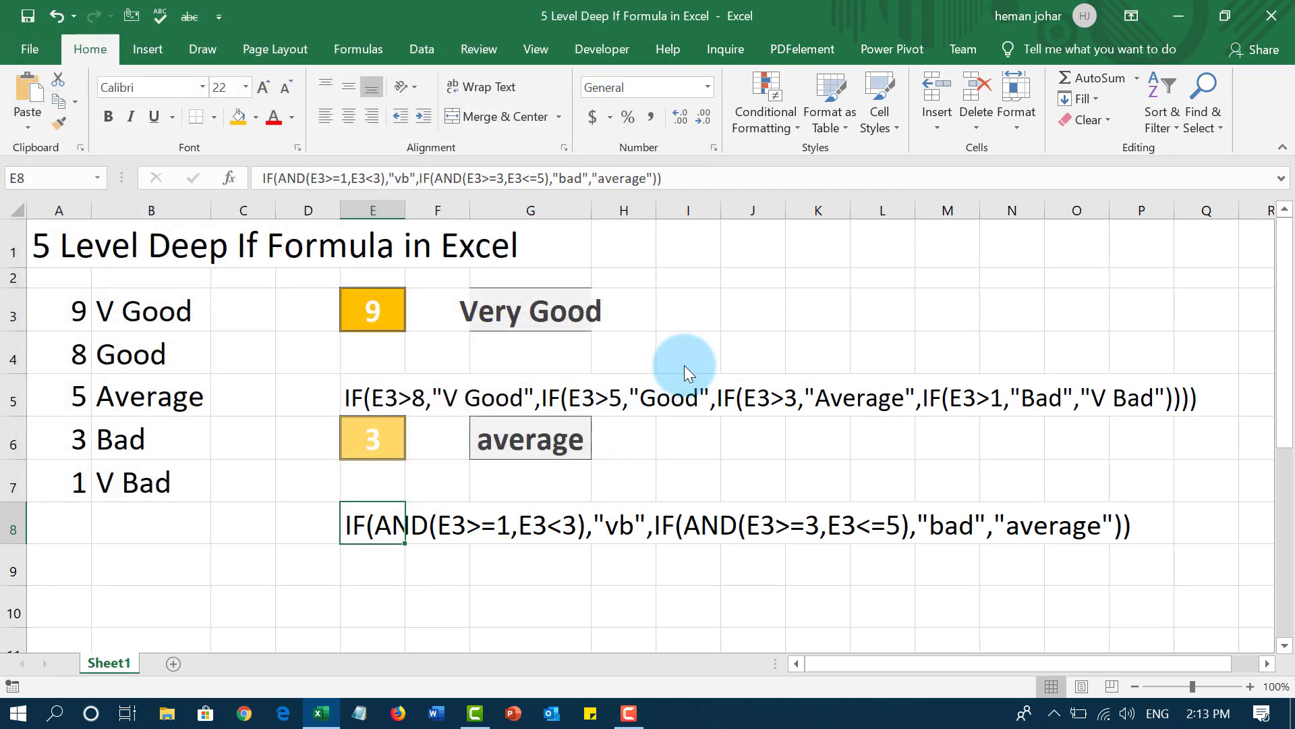
Bring Camtasia forward and stop the screen capture at about 0:08:32
left_click(479, 718)
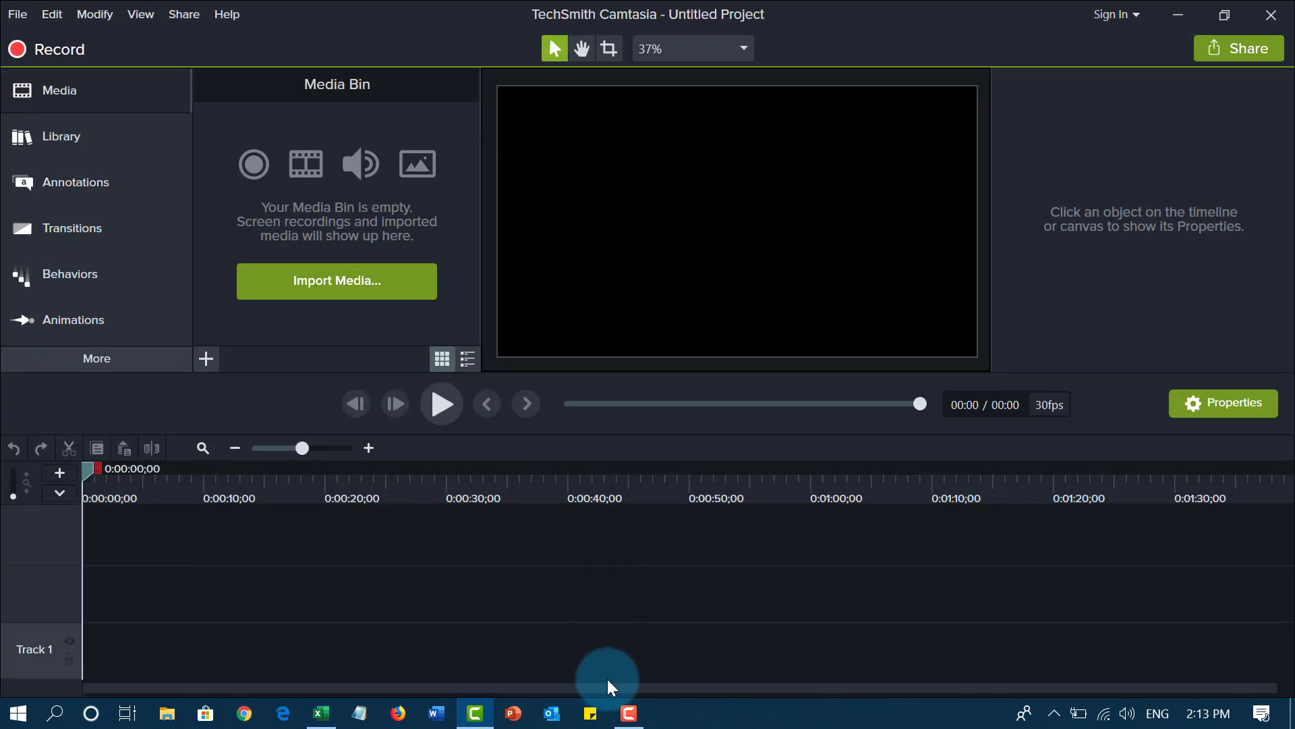
left_click(628, 713)
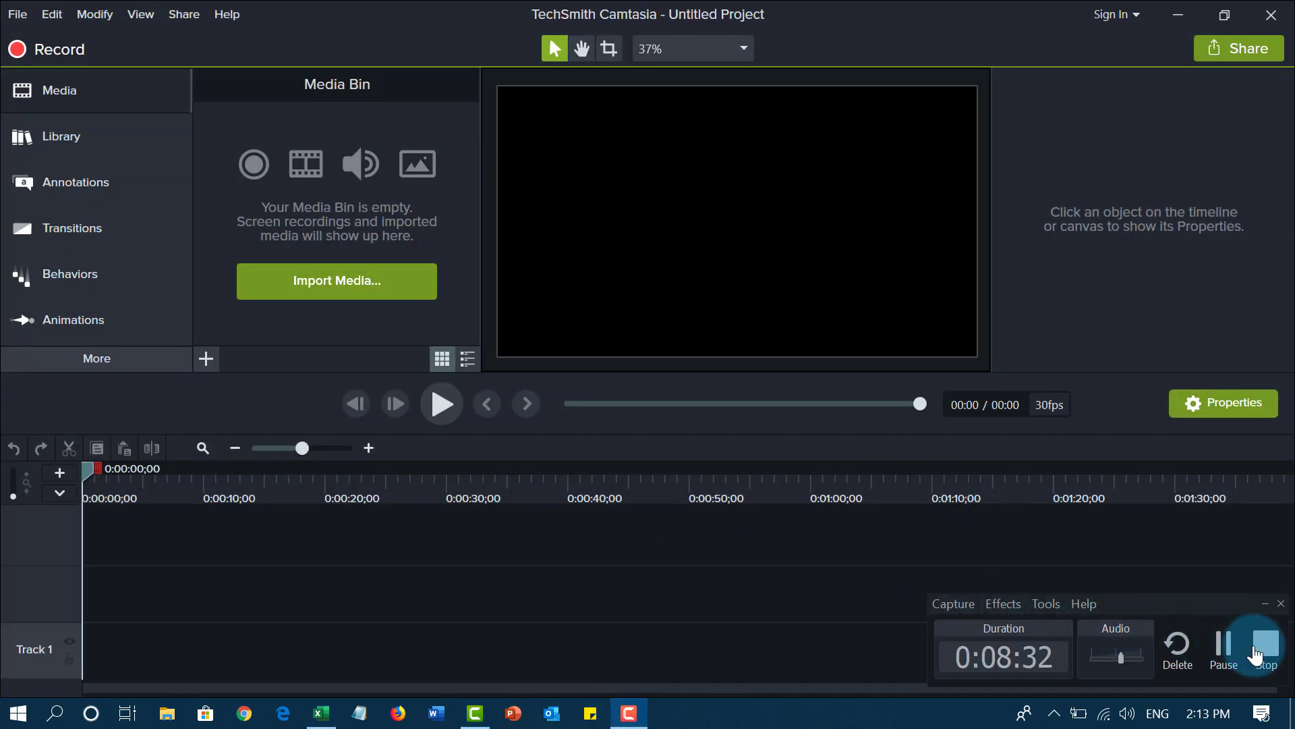
left_click(1256, 653)
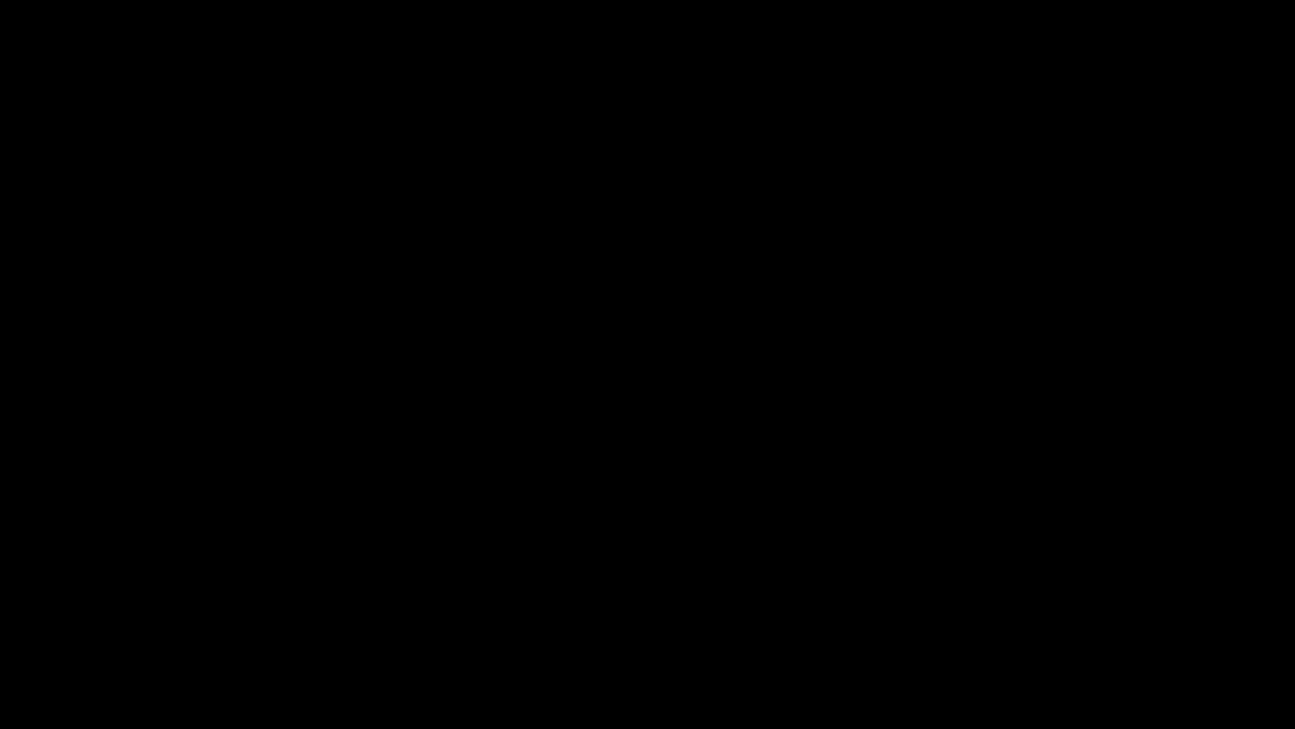